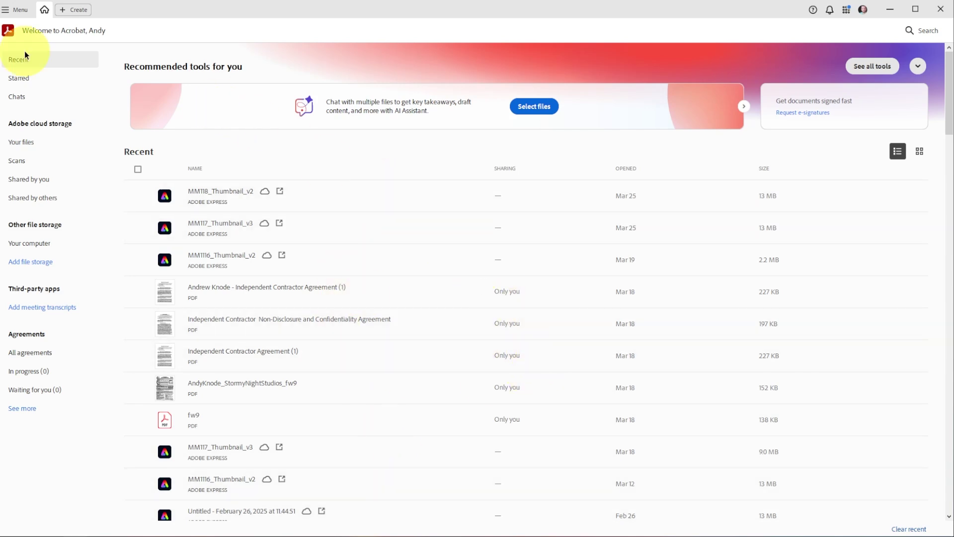
Step: Look through the Create PDF options for converting or combining files, then cancel back to home
click(67, 12)
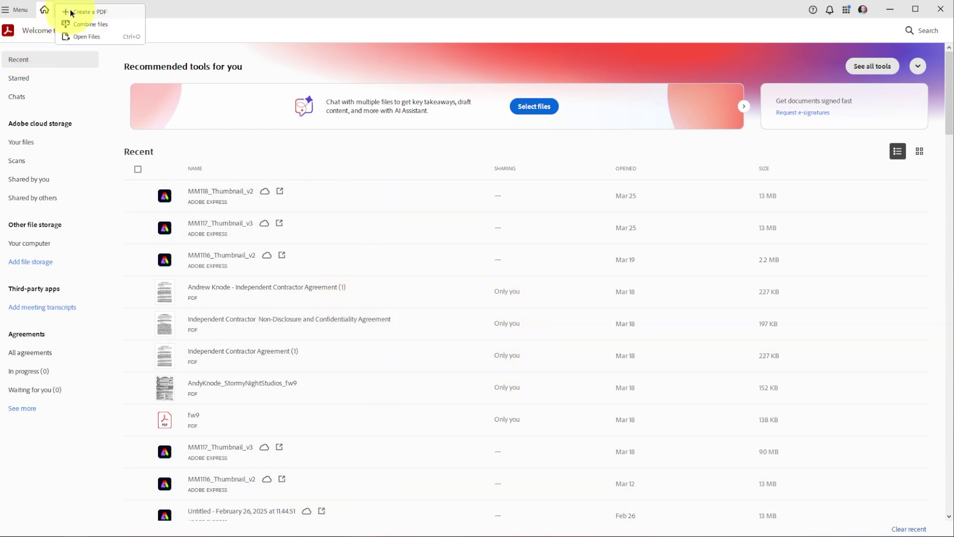
click(73, 13)
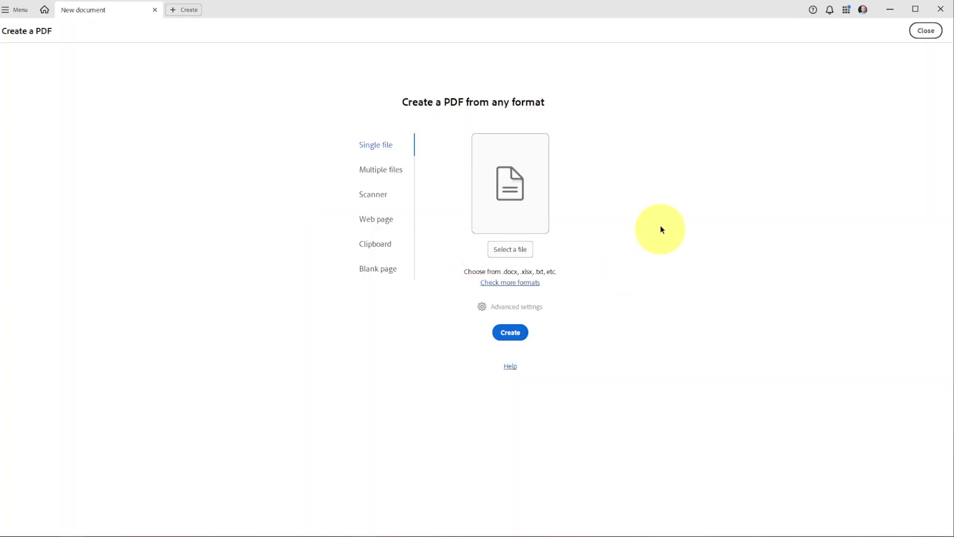
click(529, 252)
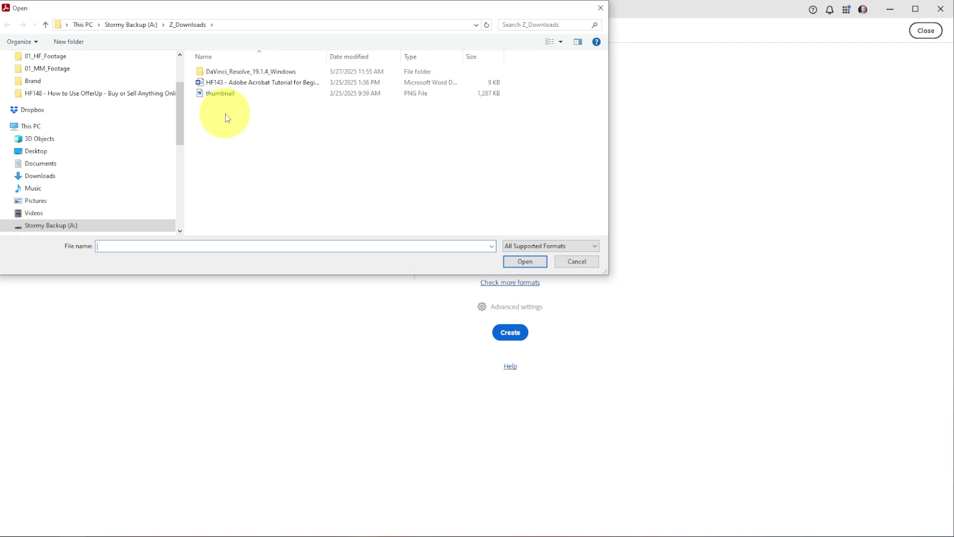
click(577, 261)
click(400, 169)
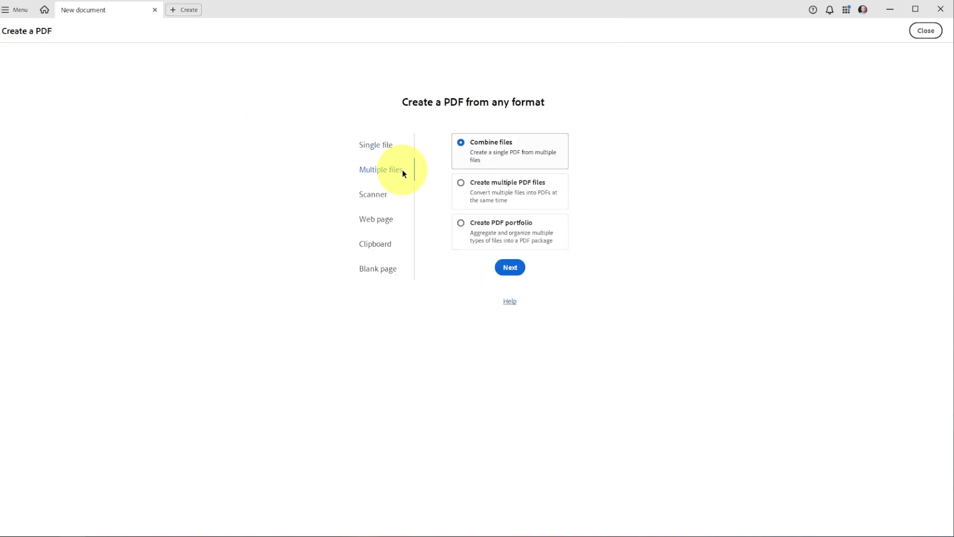
click(388, 149)
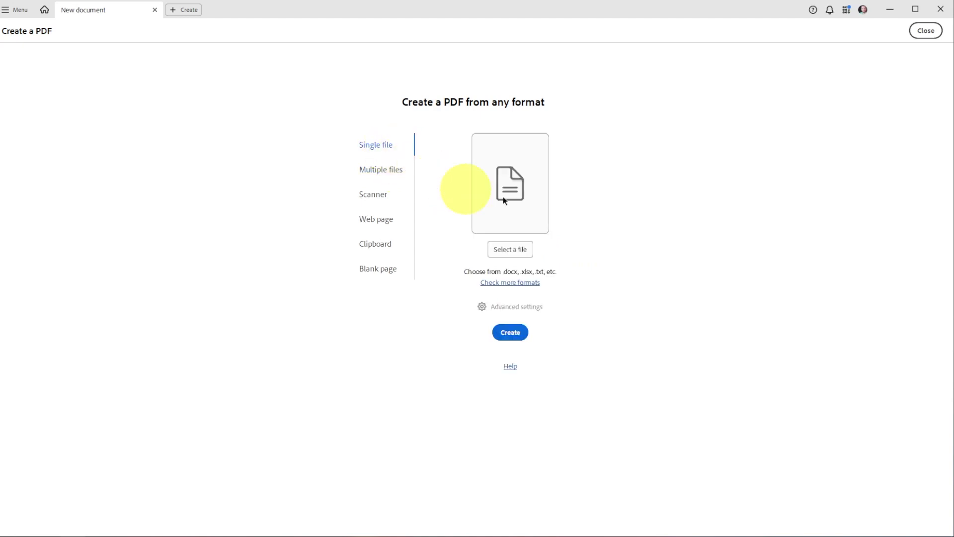
click(154, 10)
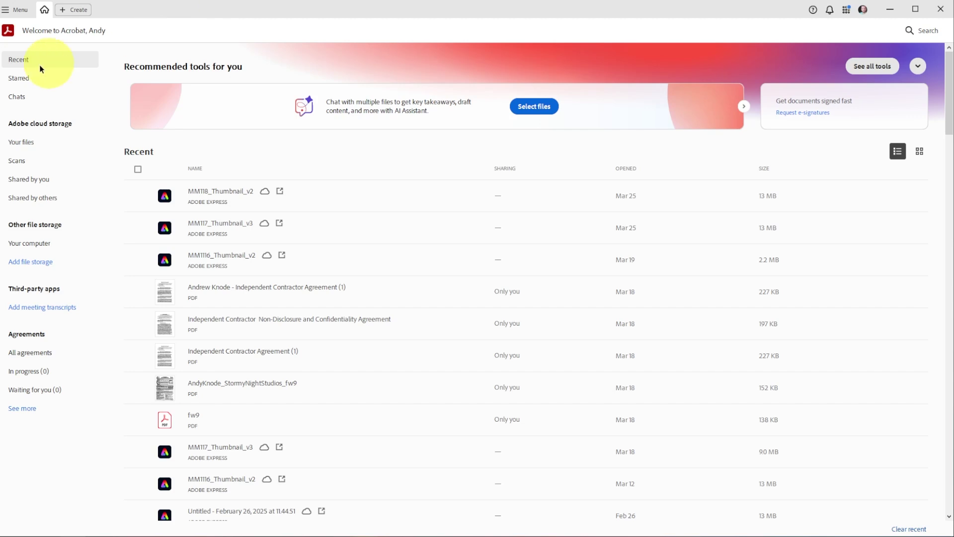
Step: Open the HF143 - Adobe Acrobat Tutorial for Beginners PDF from Z_Downloads
click(9, 10)
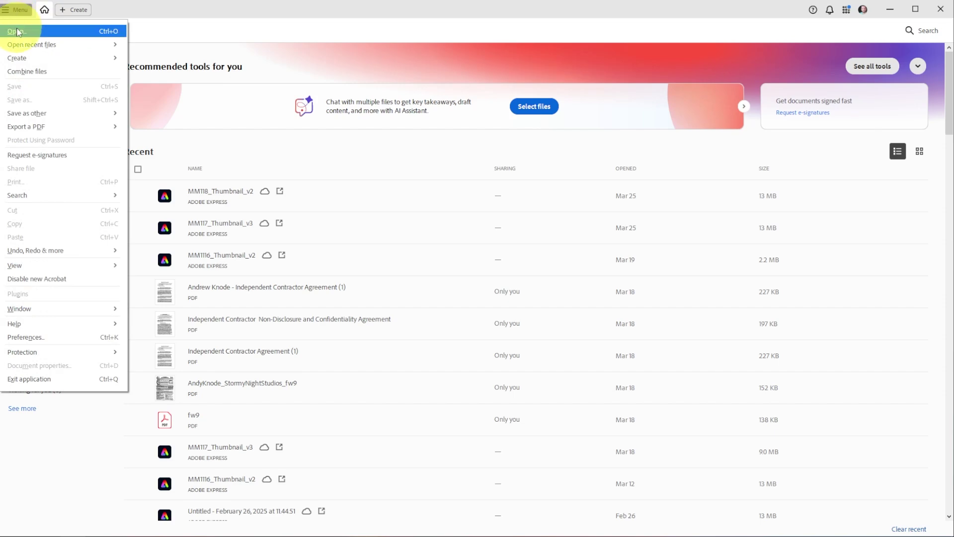
click(15, 31)
click(285, 83)
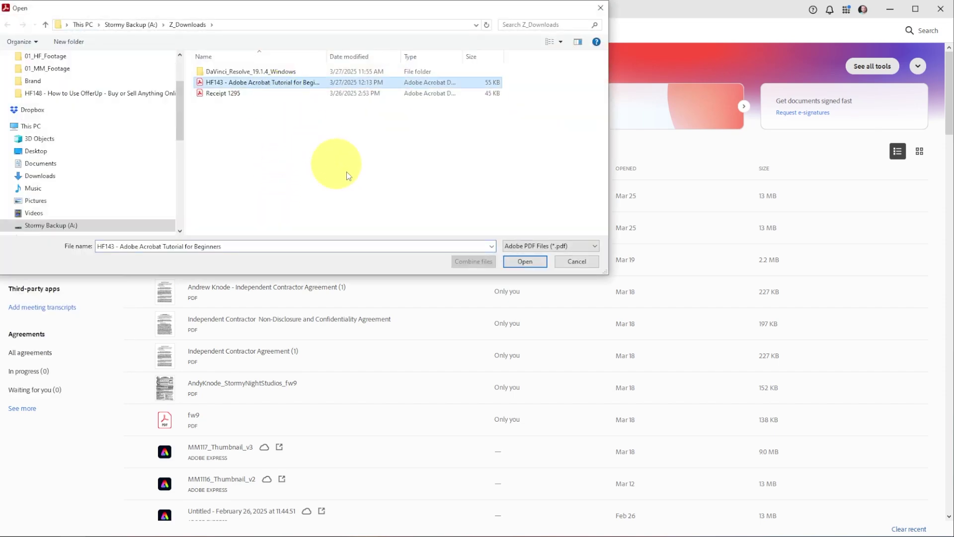
click(525, 262)
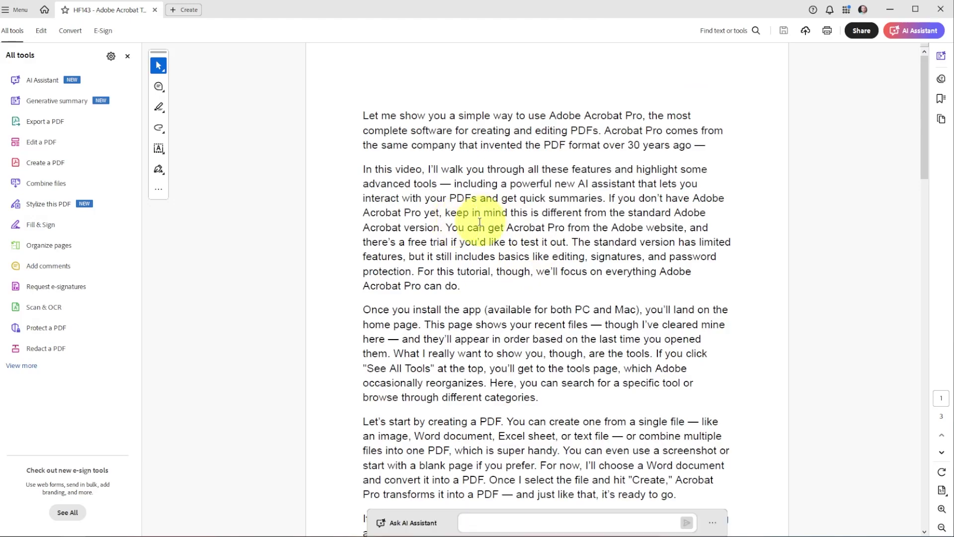
Step: Scroll through the tutorial text to review the document
scroll(501, 297, down, 5)
scroll(500, 297, down, 13)
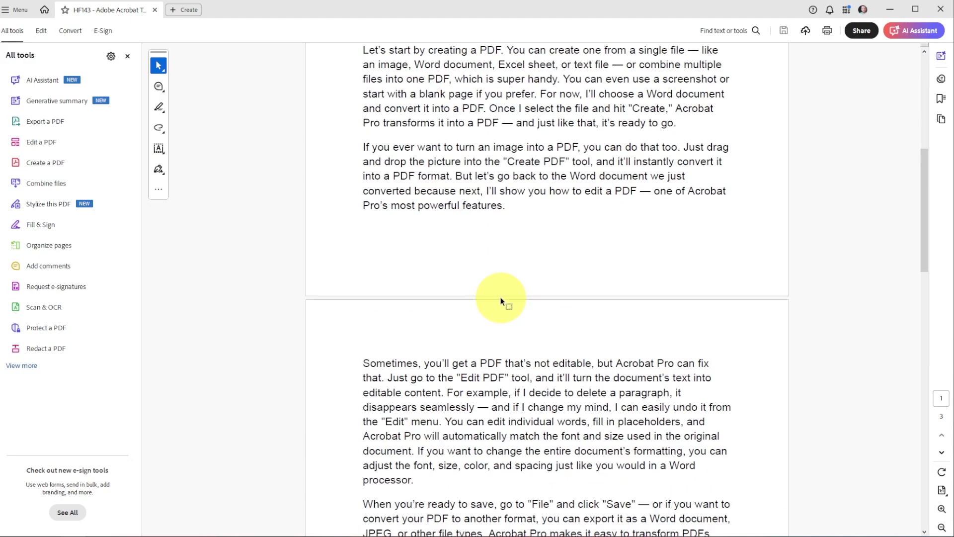
scroll(618, 204, up, 18)
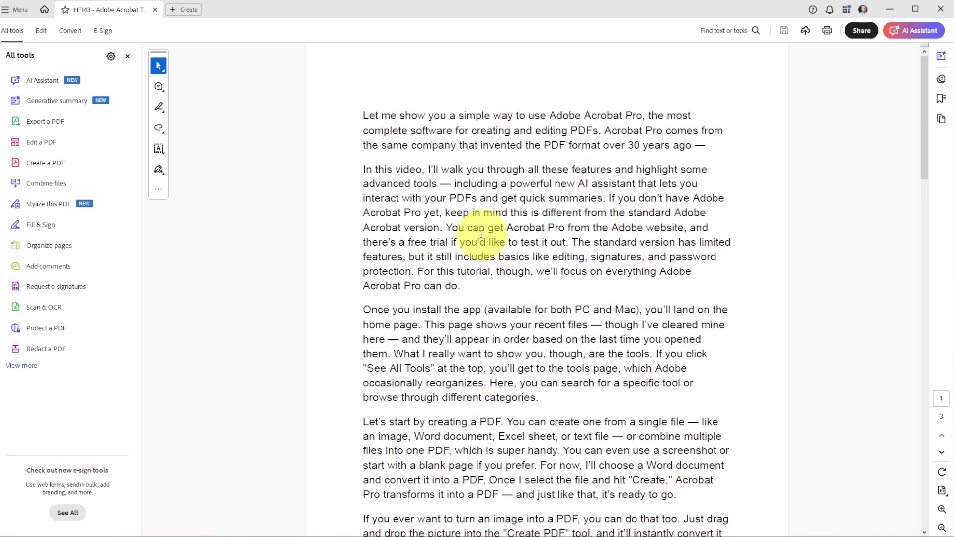
click(522, 144)
scroll(531, 343, down, 4)
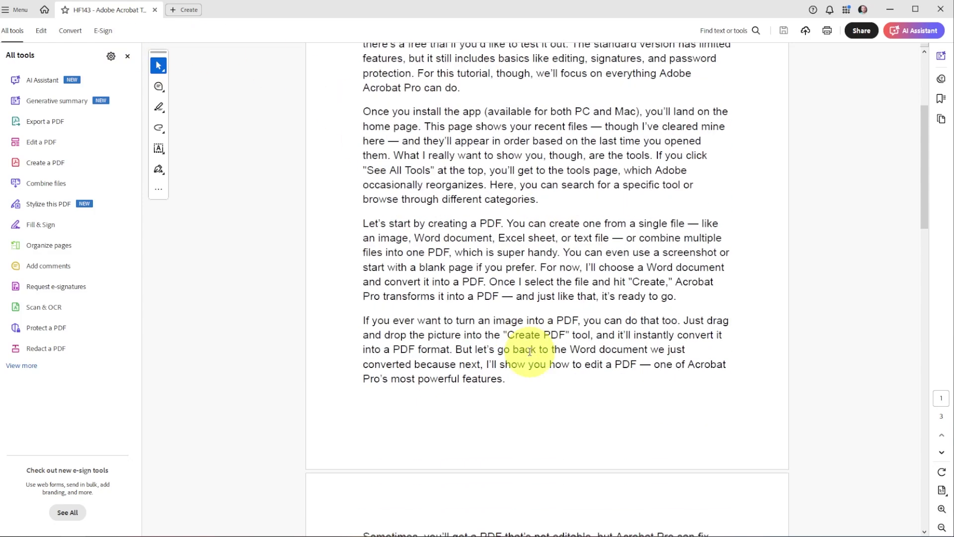
scroll(531, 343, up, 4)
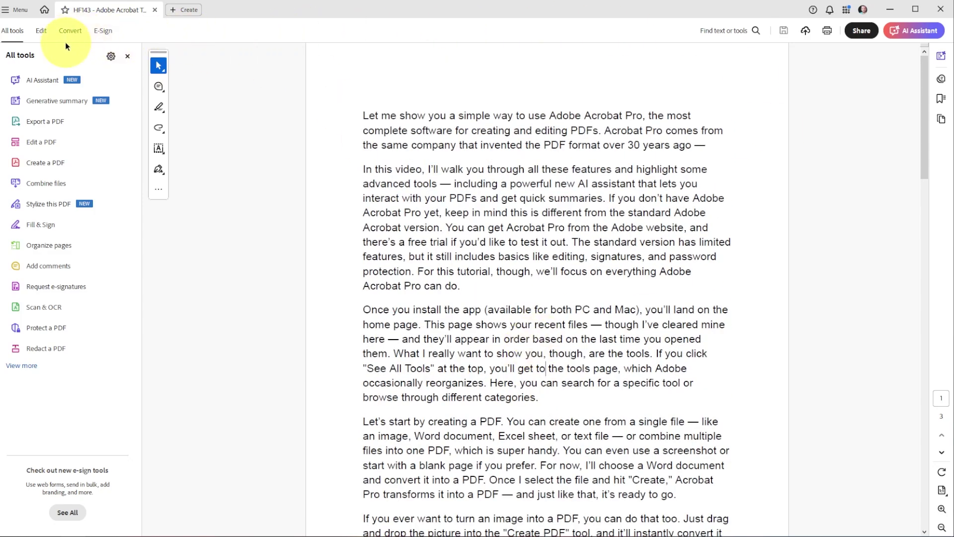
Step: Turn on PDF editing and delete "In this video, " from page 1's second paragraph
click(43, 143)
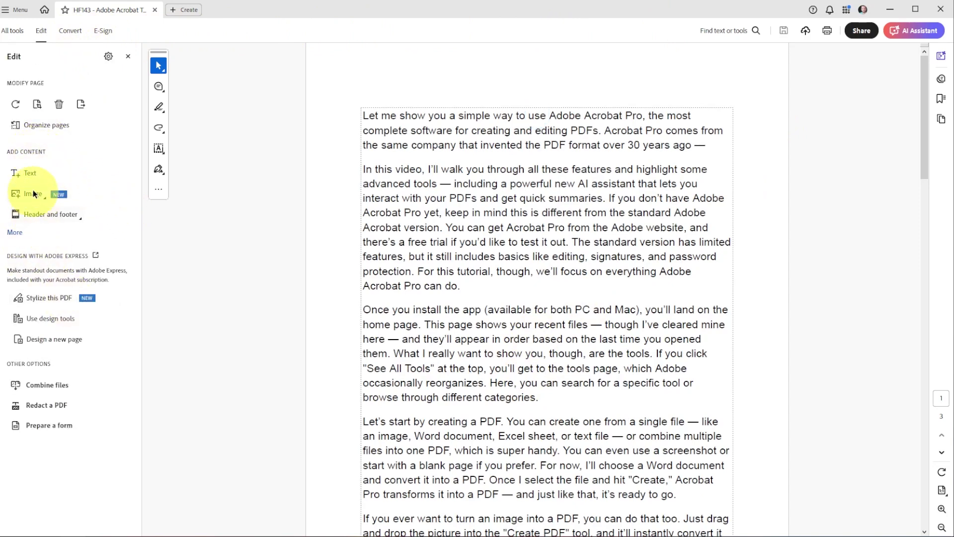
click(30, 174)
click(449, 170)
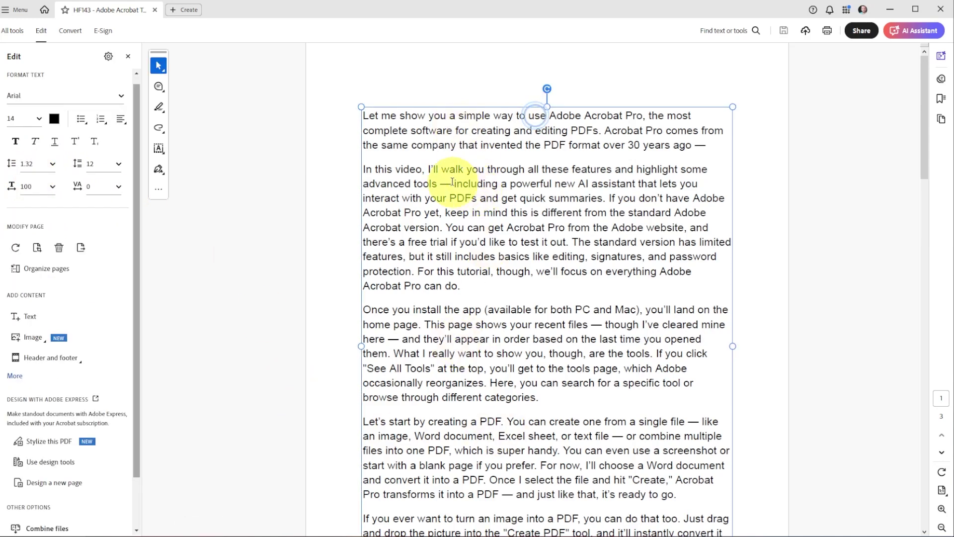
click(429, 168)
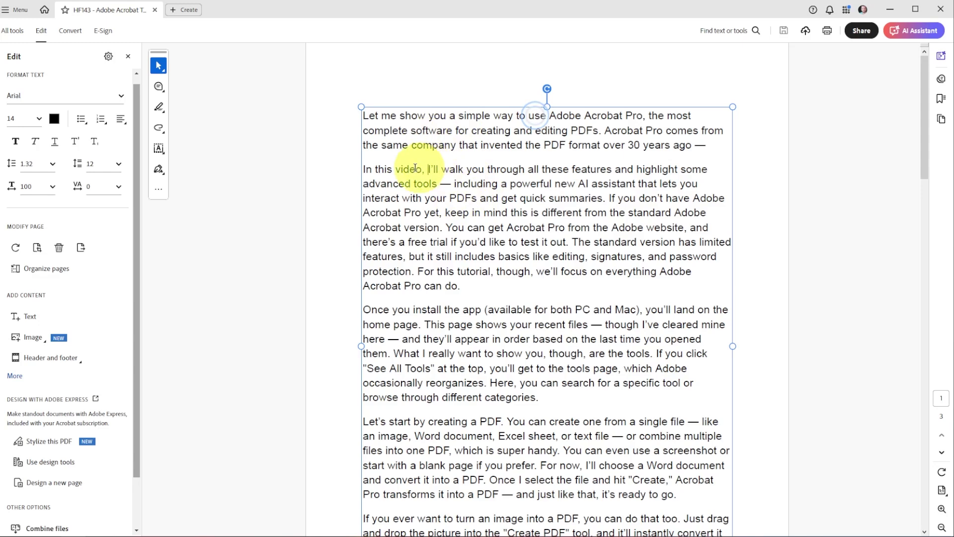
drag(430, 169, 365, 169)
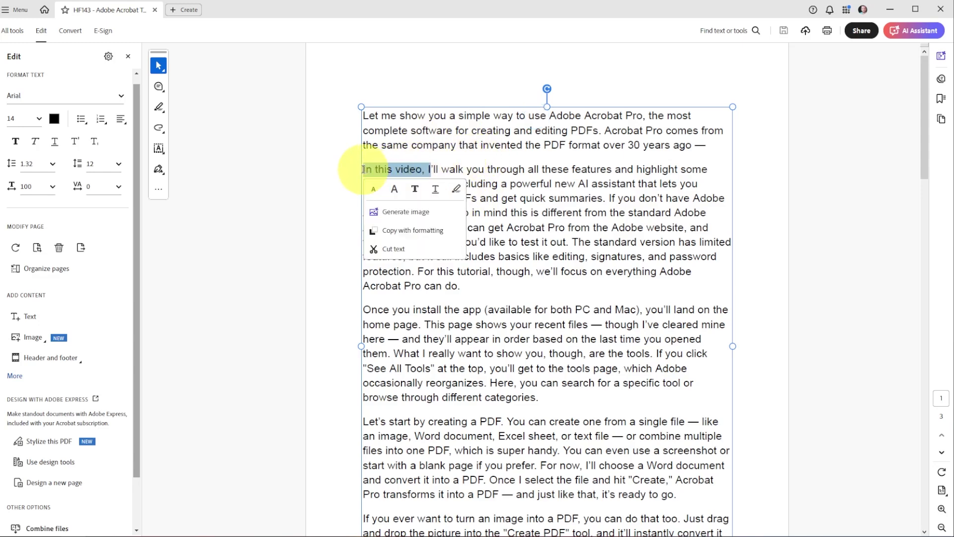
key(BackSpace)
Step: Resize page 3's text box, stretching it taller and then narrower
scroll(527, 370, down, 3)
scroll(548, 367, down, 7)
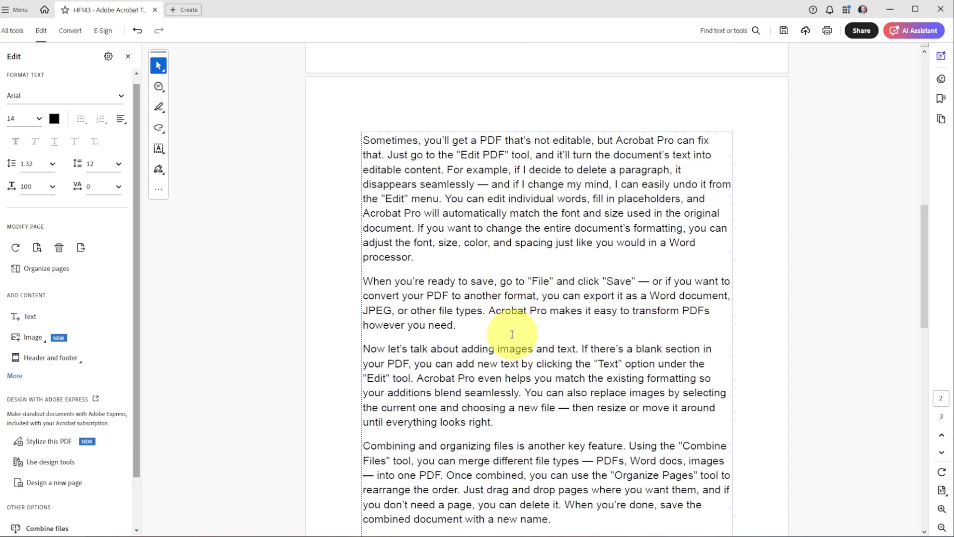
click(522, 197)
scroll(549, 313, down, 3)
scroll(549, 314, down, 11)
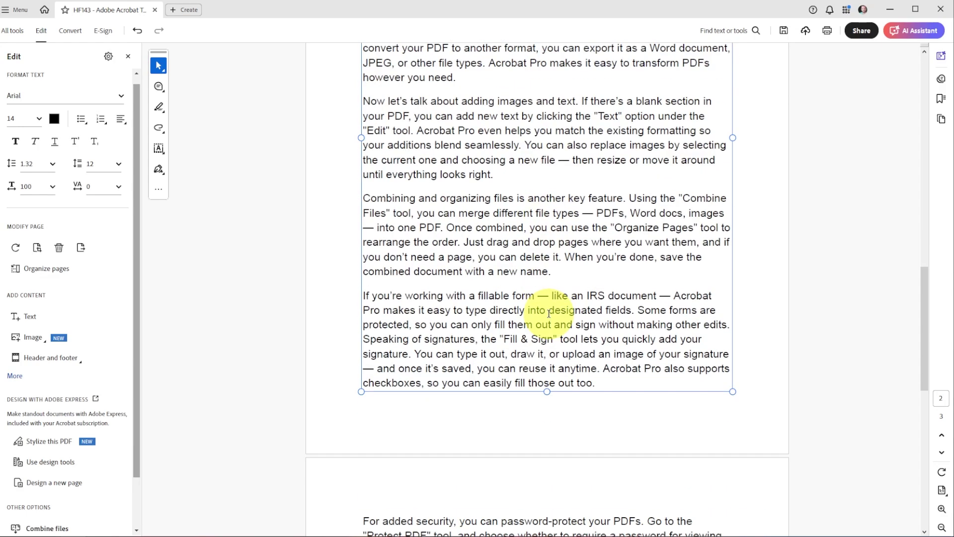
scroll(449, 392, down, 1)
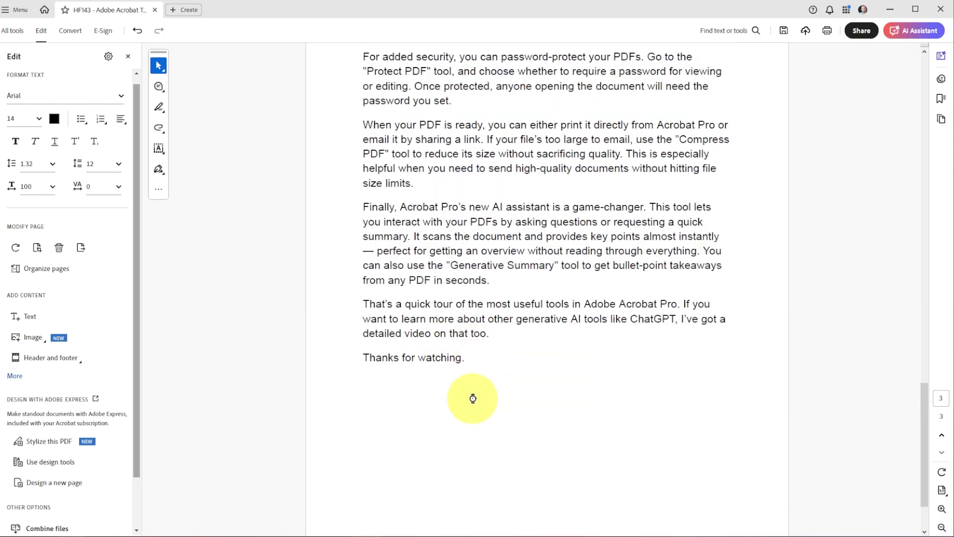
click(533, 335)
drag(546, 365, 547, 400)
drag(731, 367, 627, 287)
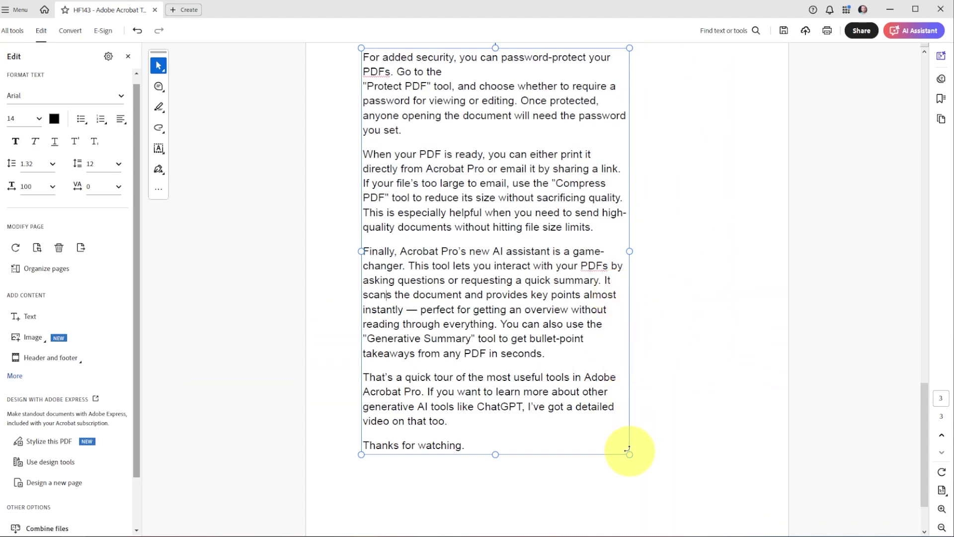
Step: Undo the resize and widen page 3's text box to the left
key(ctrl+z)
drag(361, 207, 314, 208)
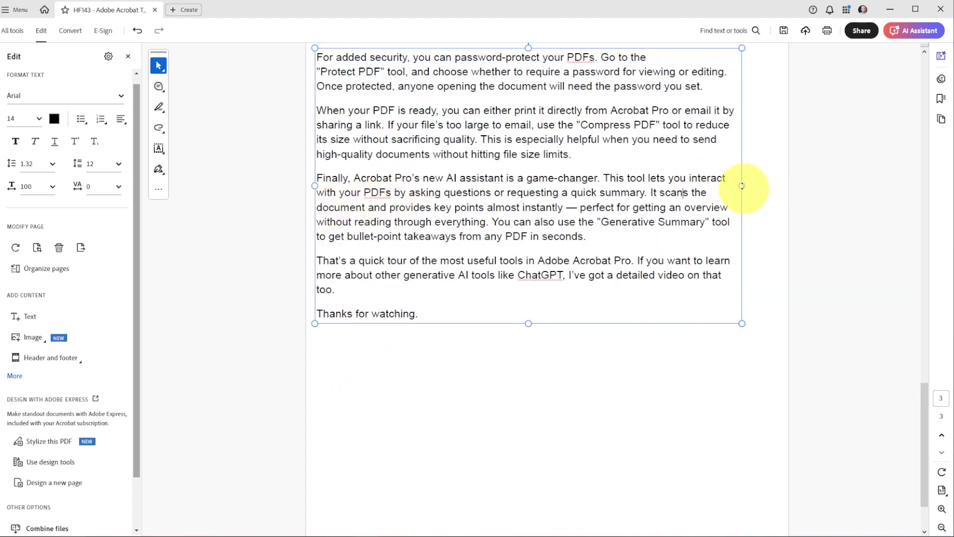
click(560, 192)
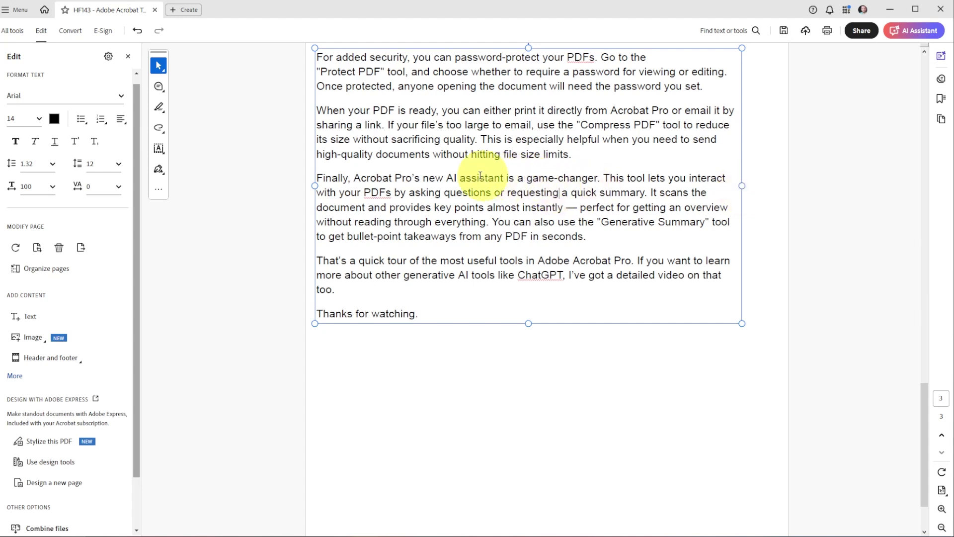
Step: Delete the "When your PDF is ready" paragraph and extend the closing line to "Thanks for watching this video"
drag(318, 110, 578, 158)
key(Delete)
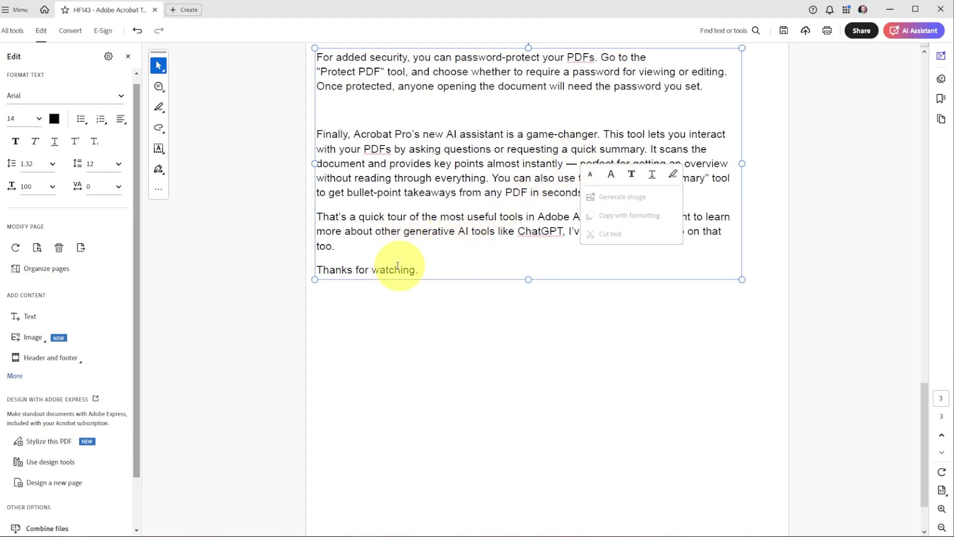
click(438, 271)
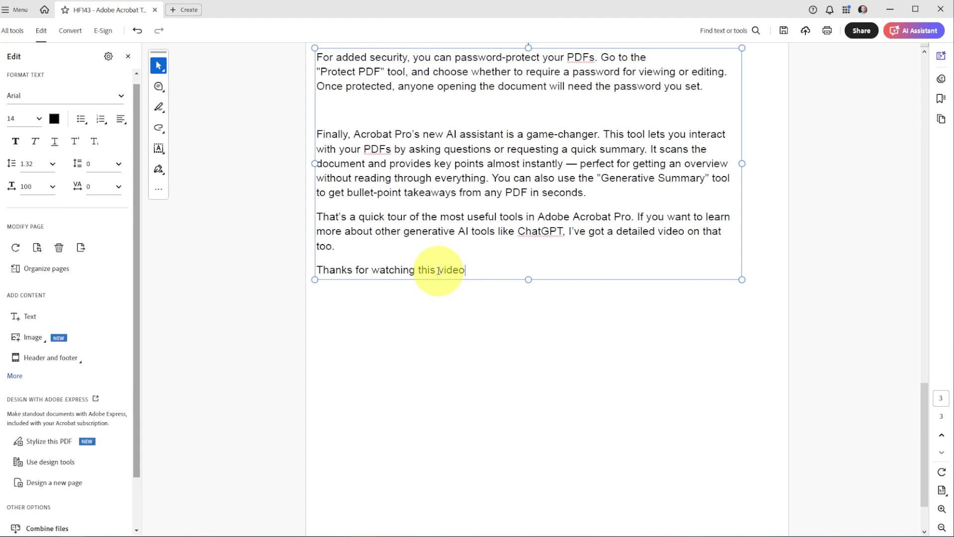
drag(317, 133, 586, 194)
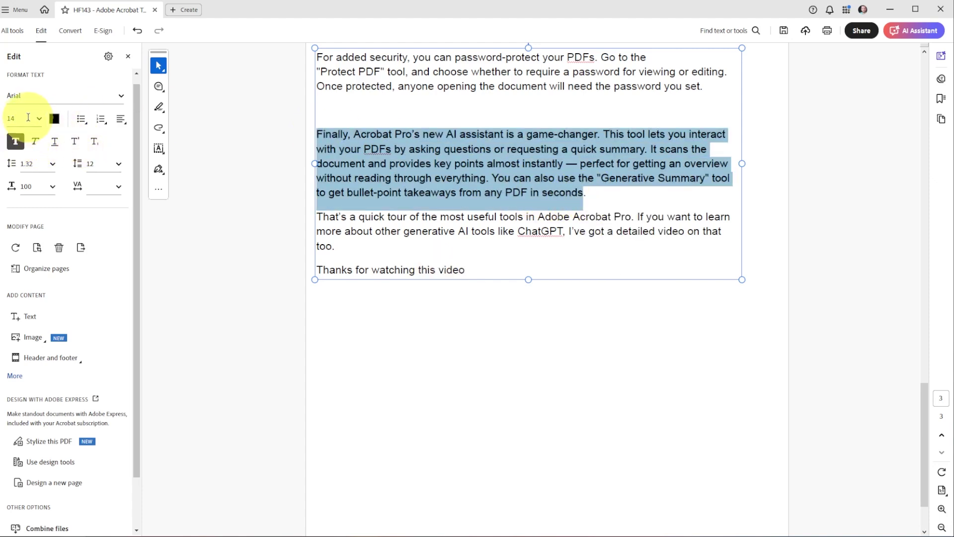
Step: Set the "Finally, Acrobat Pro's new AI assistant" paragraph to 11 pt and save the PDF
click(44, 124)
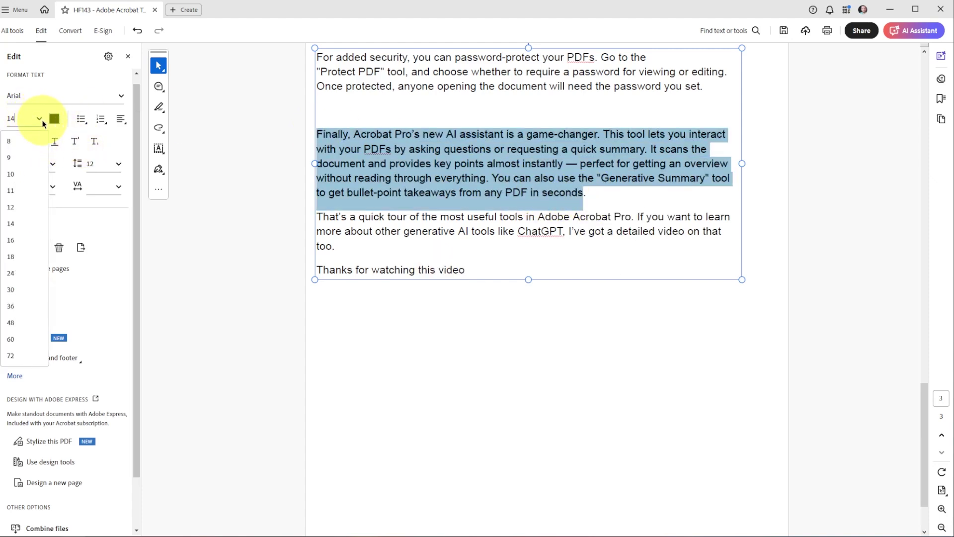
click(14, 190)
click(542, 215)
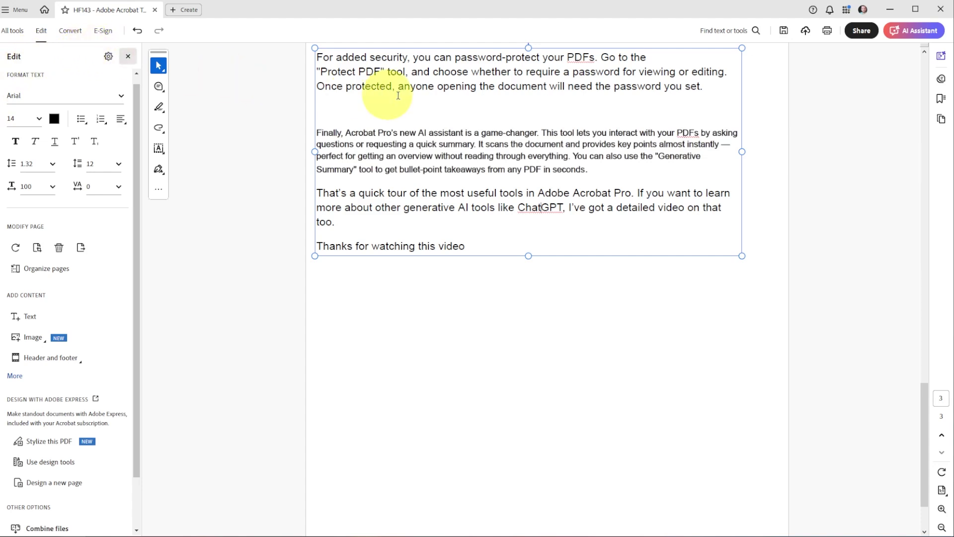
click(785, 31)
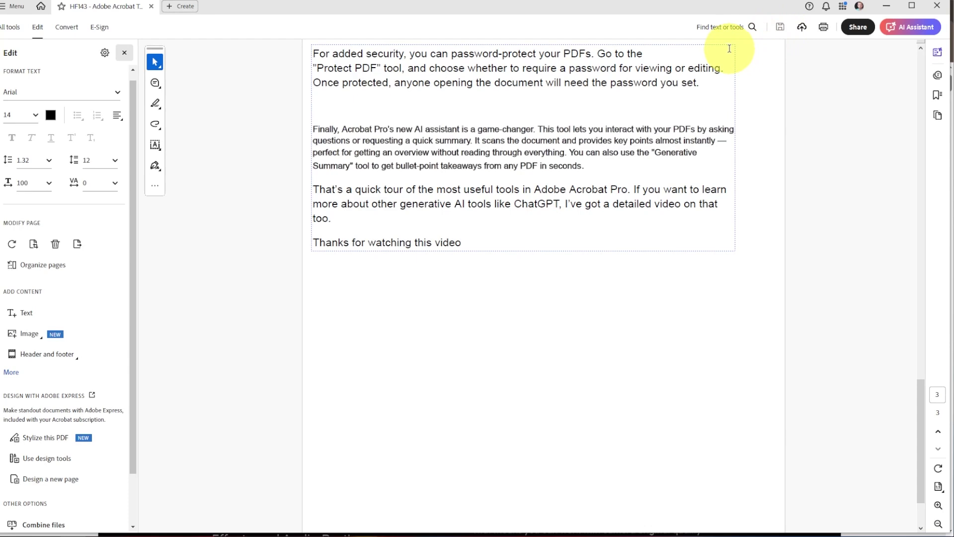
Step: Check the print settings and cancel, then open Fill & Sign from All tools
click(824, 28)
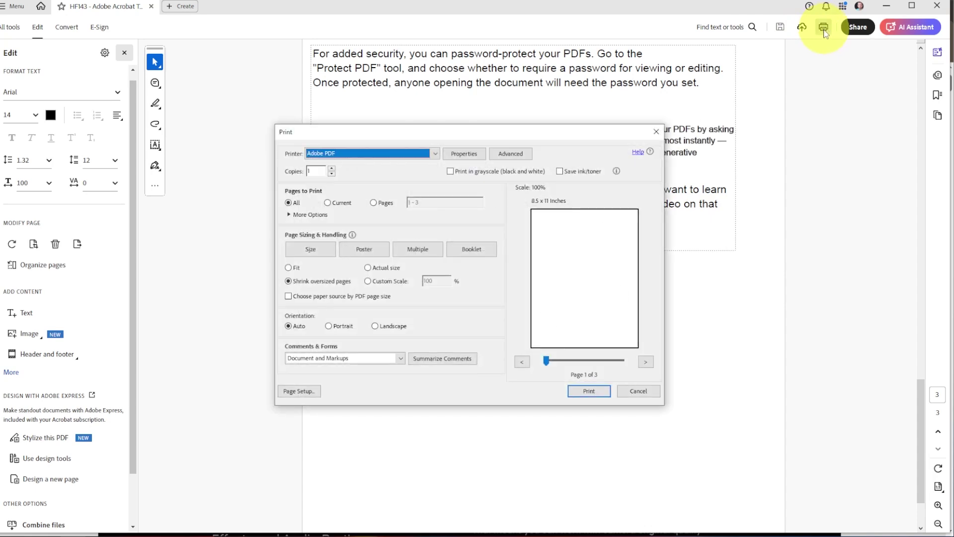
click(640, 391)
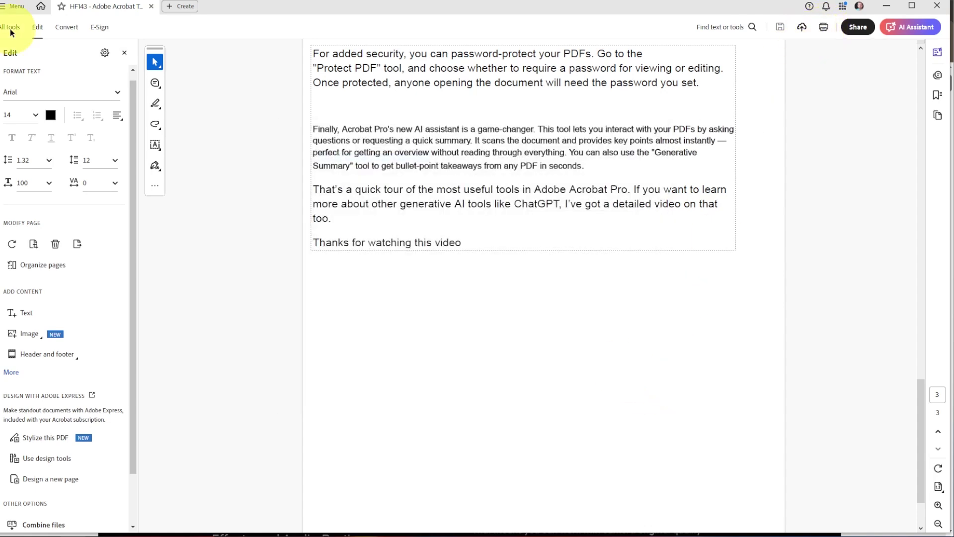
click(10, 28)
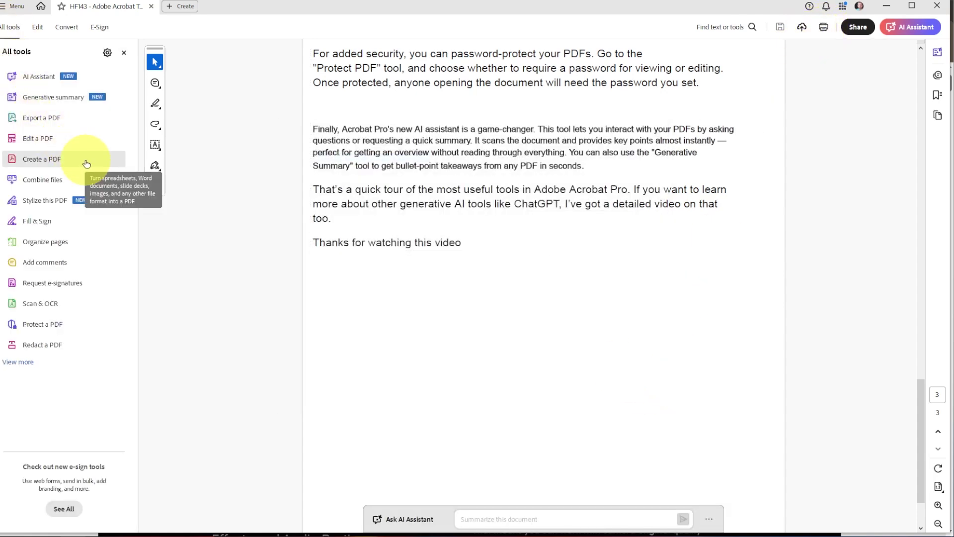
click(69, 226)
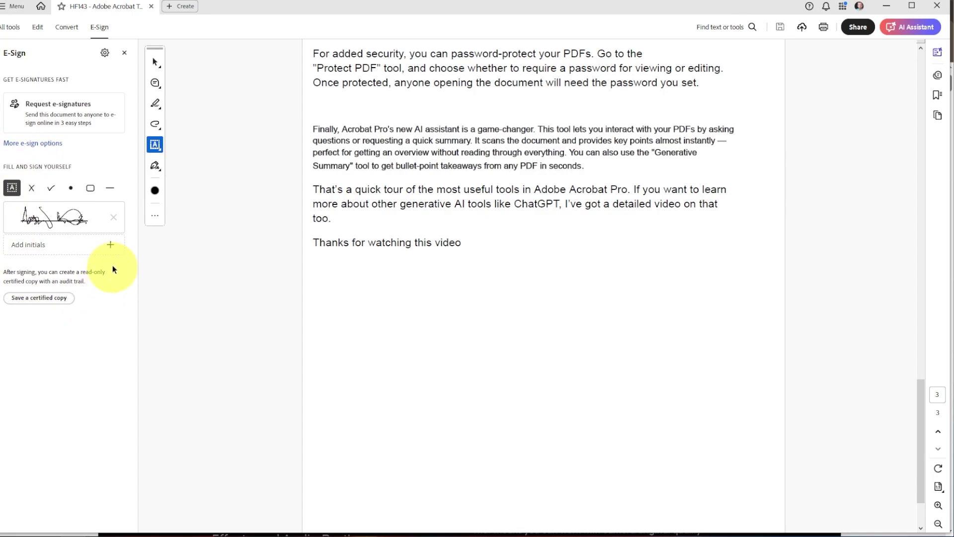
Step: Draw initials by hand, then place them and the saved signature after "Thanks for watching this video"
click(111, 246)
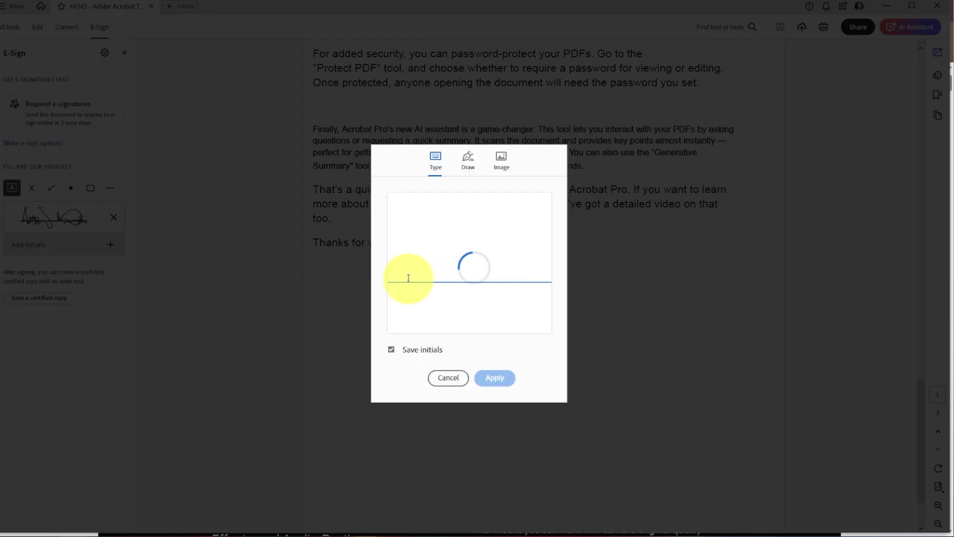
click(469, 161)
mouse_move(408, 280)
mouse_down()
mouse_move(426, 215)
mouse_move(426, 269)
mouse_up()
drag(458, 224, 511, 281)
click(495, 379)
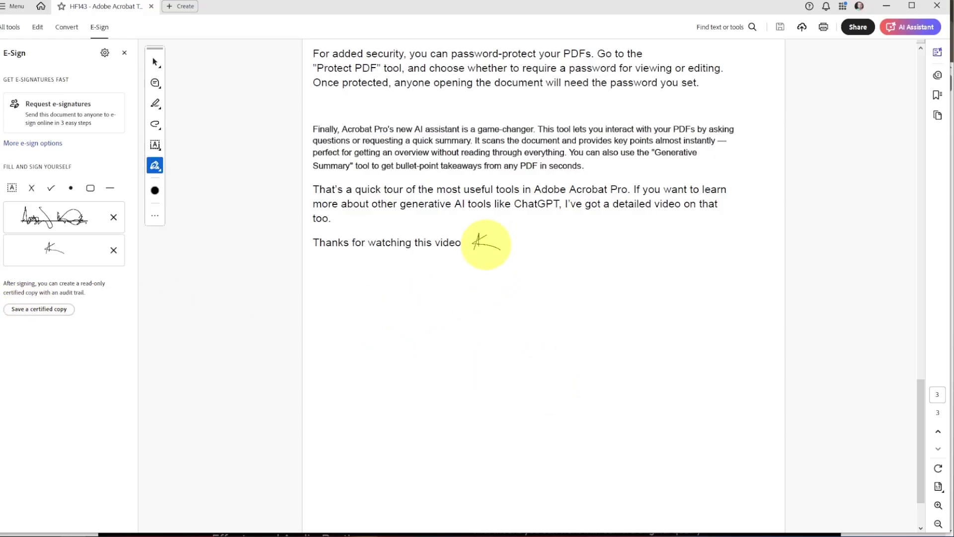
click(484, 245)
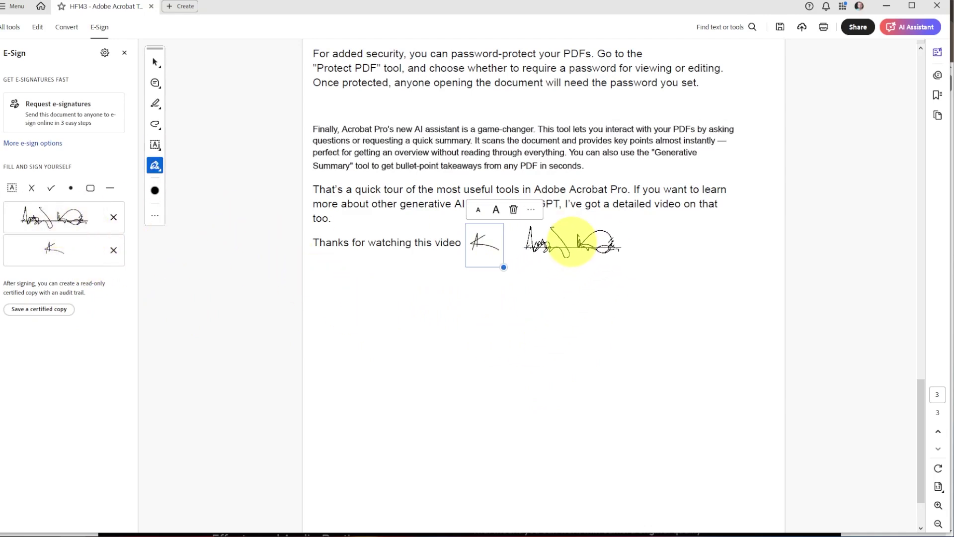
click(572, 243)
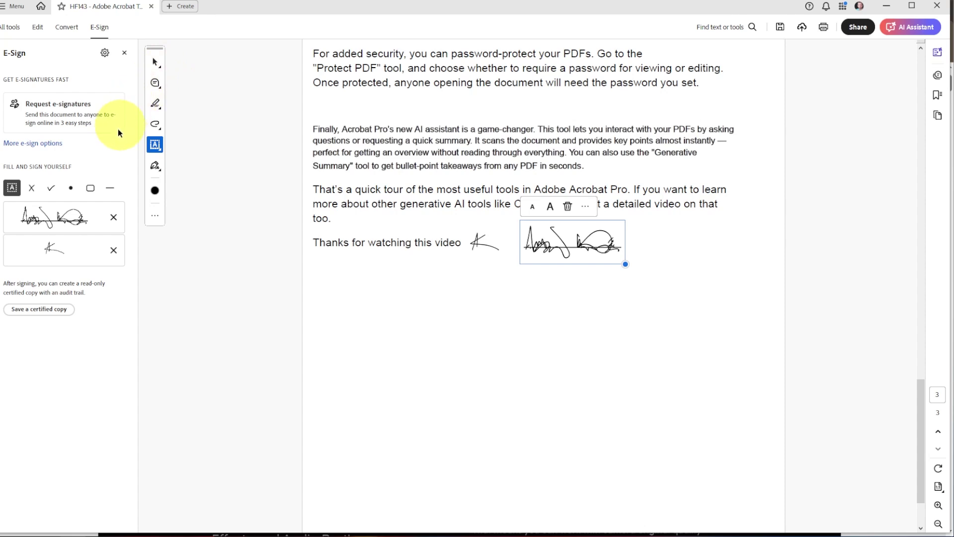
Step: Type "Today's Date" in a text box right of the signature and close the E-Sign panel
click(156, 145)
click(156, 145)
click(209, 145)
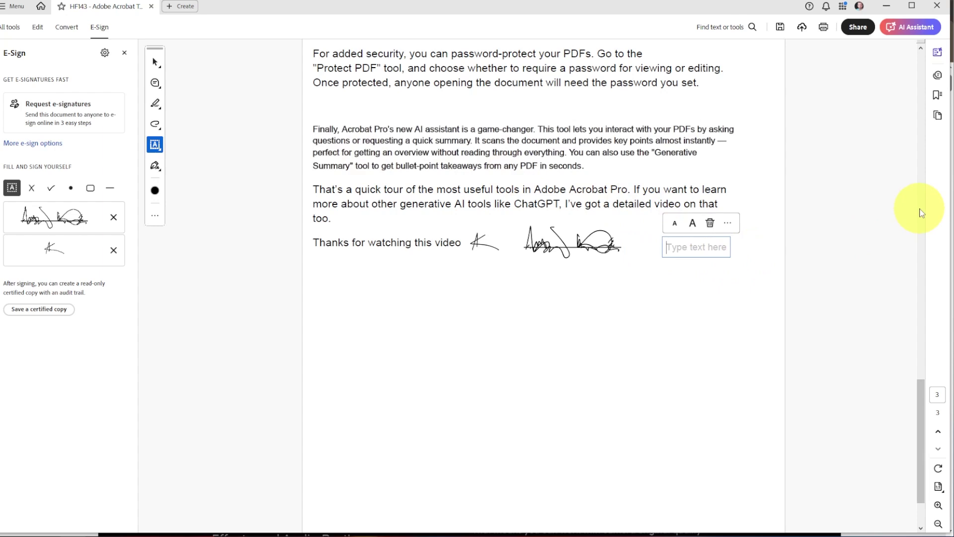
text(Today's Date)
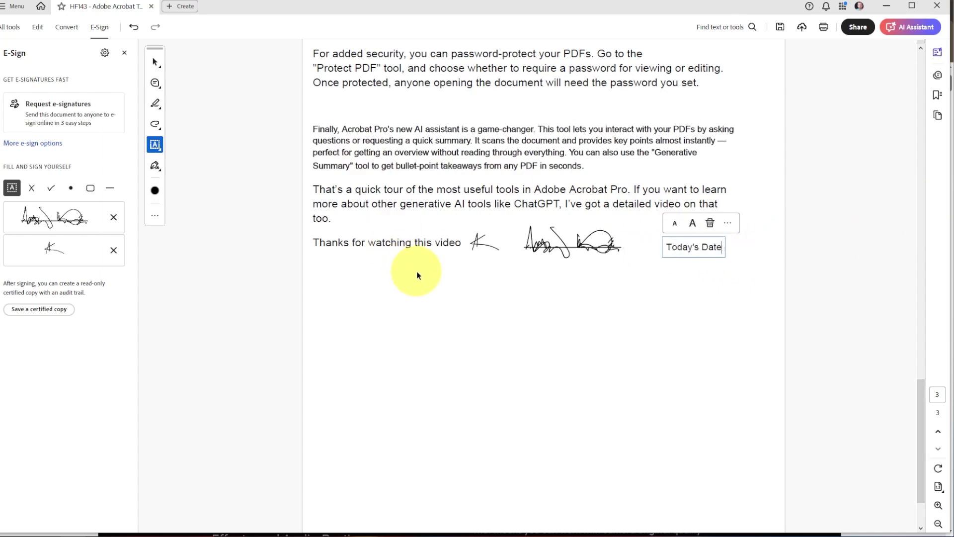
click(124, 53)
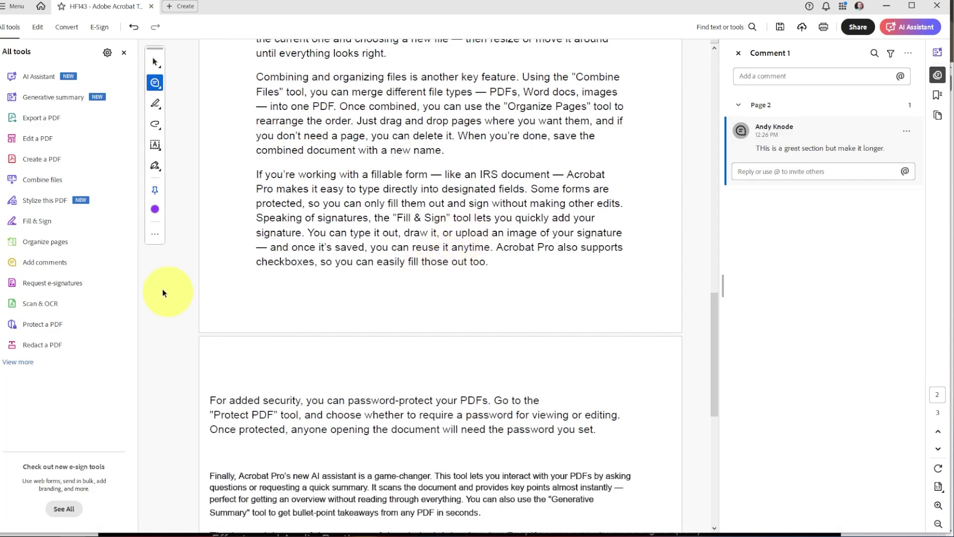
Step: Open Request e-signatures, cancel the Add recipients dialog, and return to the last page
click(59, 284)
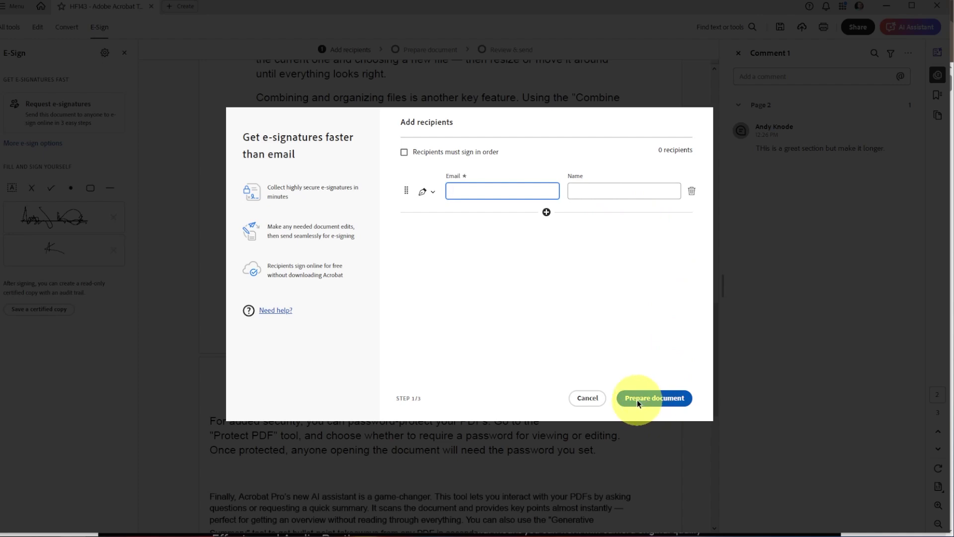
click(588, 399)
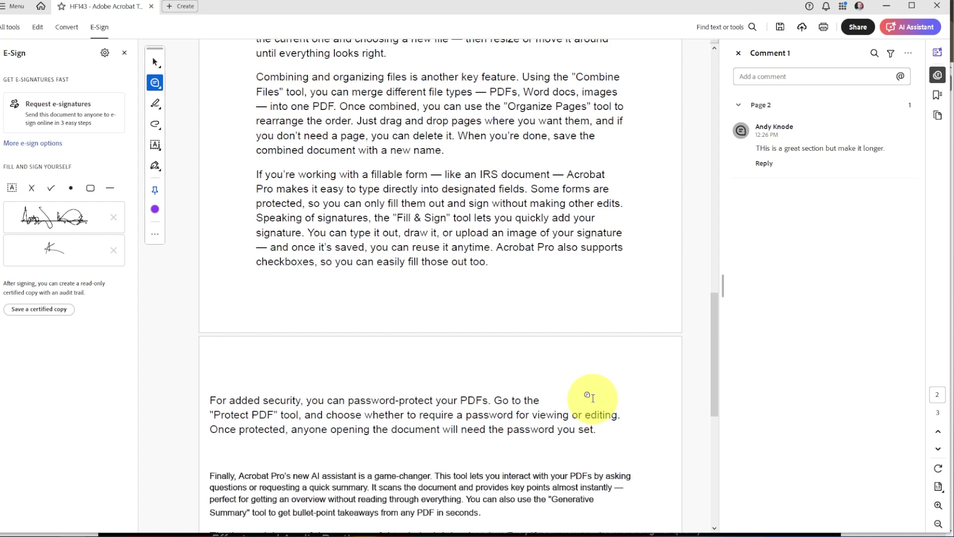
click(154, 62)
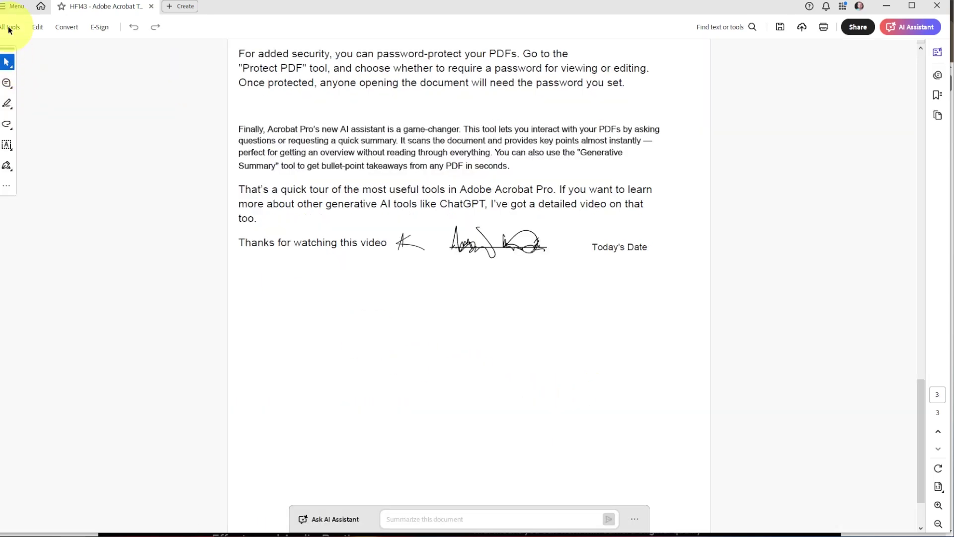
Step: Insert the "Write Scripts That Convert" thumbnail image file and shrink it below the signatures
click(10, 27)
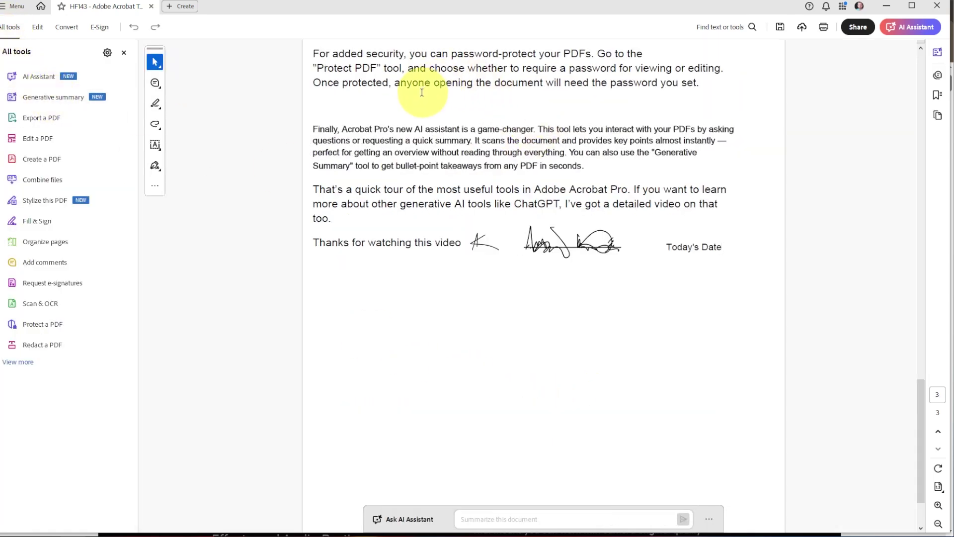
click(55, 139)
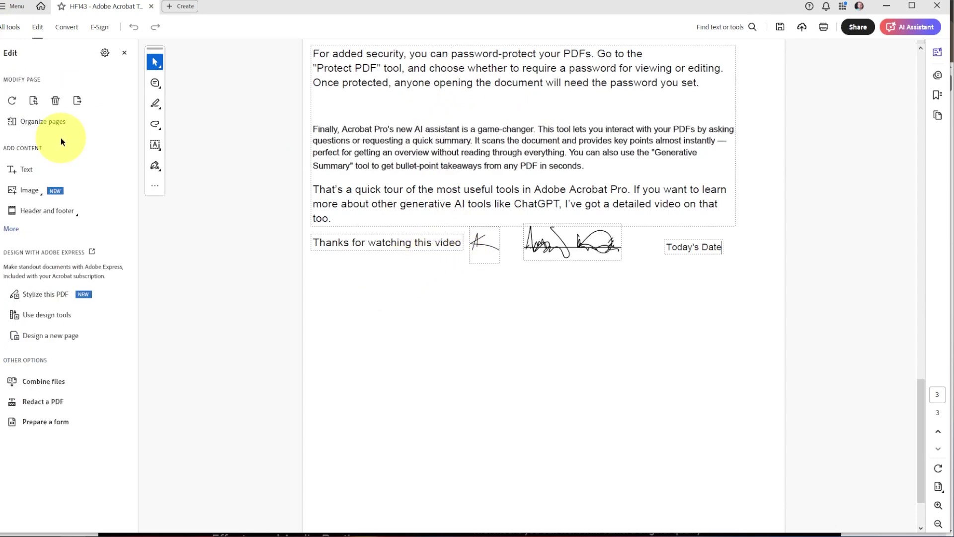
click(29, 191)
click(74, 208)
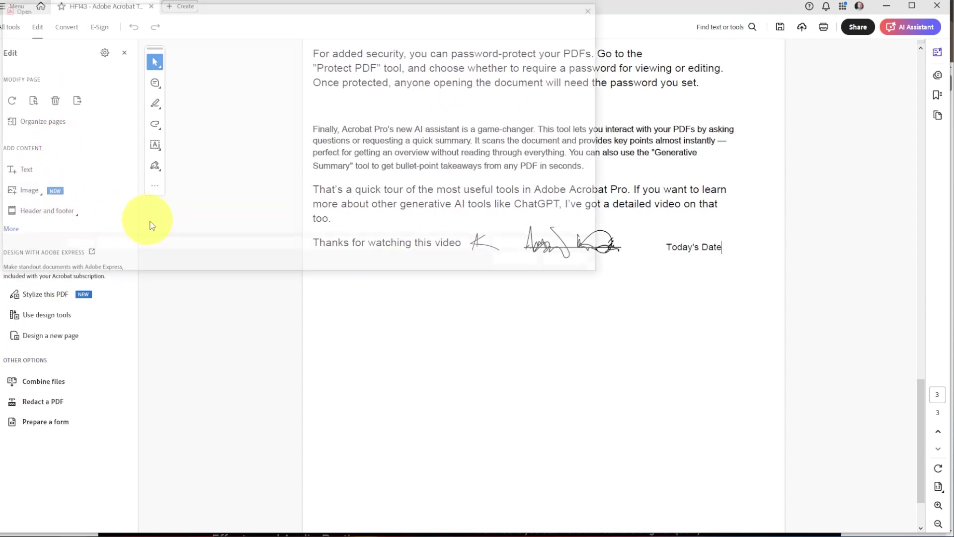
click(293, 83)
click(519, 263)
click(405, 309)
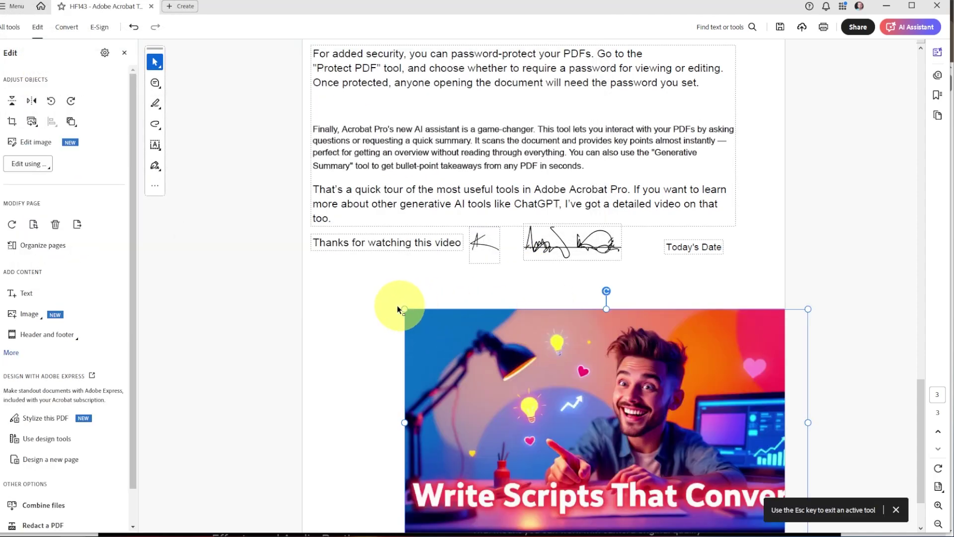
mouse_move(399, 306)
mouse_down()
mouse_move(600, 441)
mouse_move(724, 467)
mouse_move(502, 308)
mouse_move(530, 309)
mouse_move(502, 309)
mouse_up()
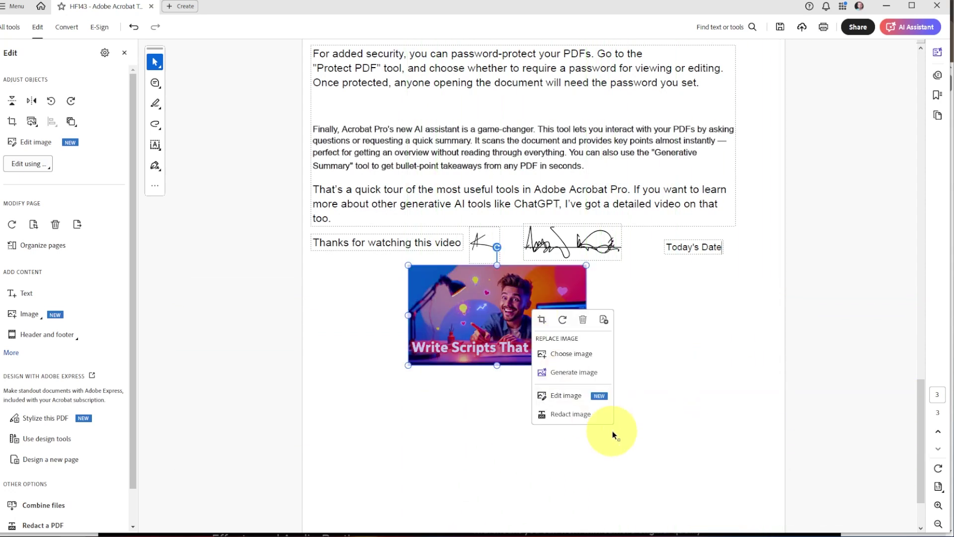
click(679, 337)
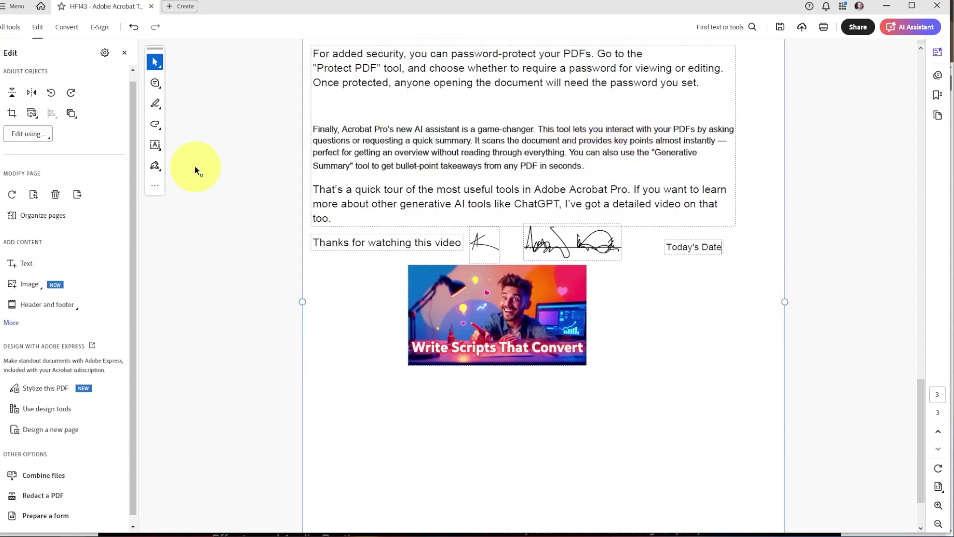
click(124, 54)
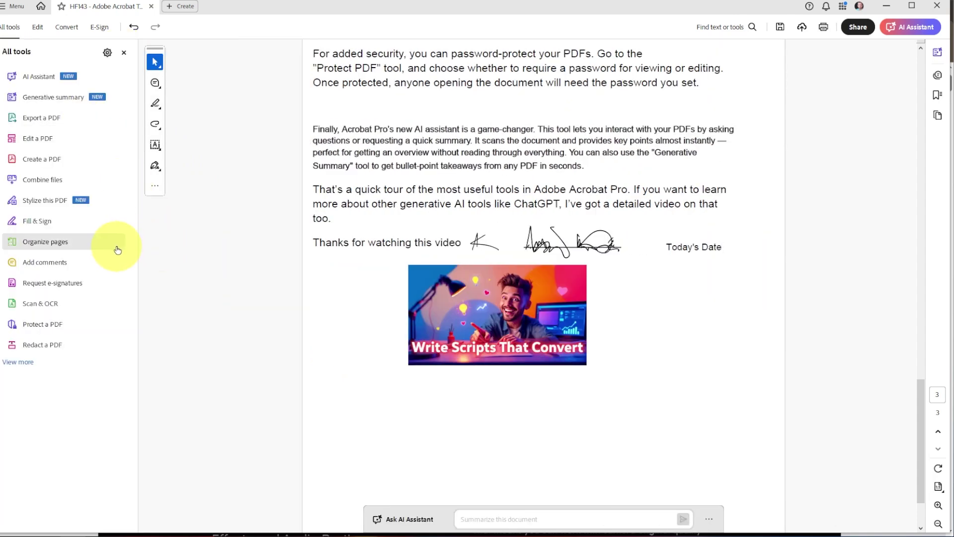
Step: Turn on commenting and scroll to the "transform PDFs" line on page 2
scroll(541, 277, up, 3)
scroll(541, 278, up, 10)
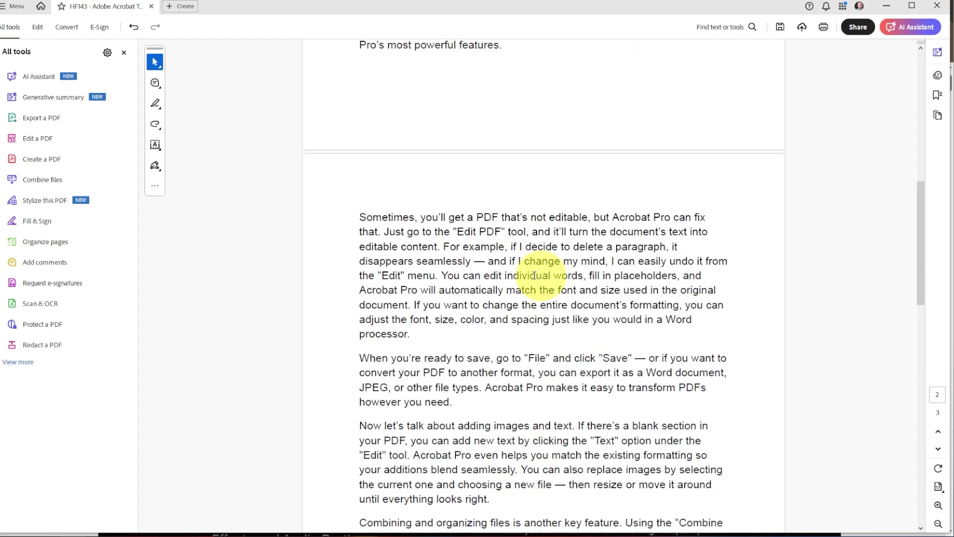
click(37, 268)
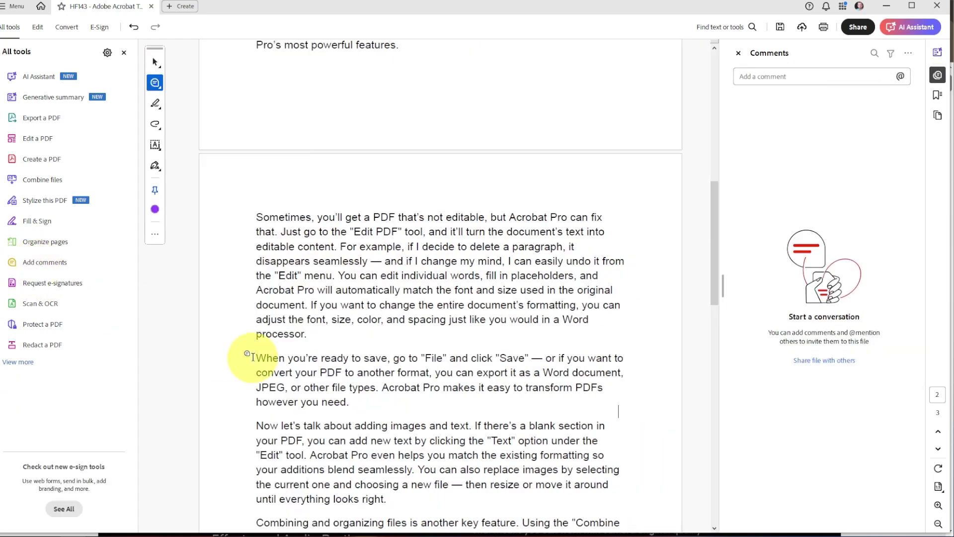
scroll(378, 254, up, 5)
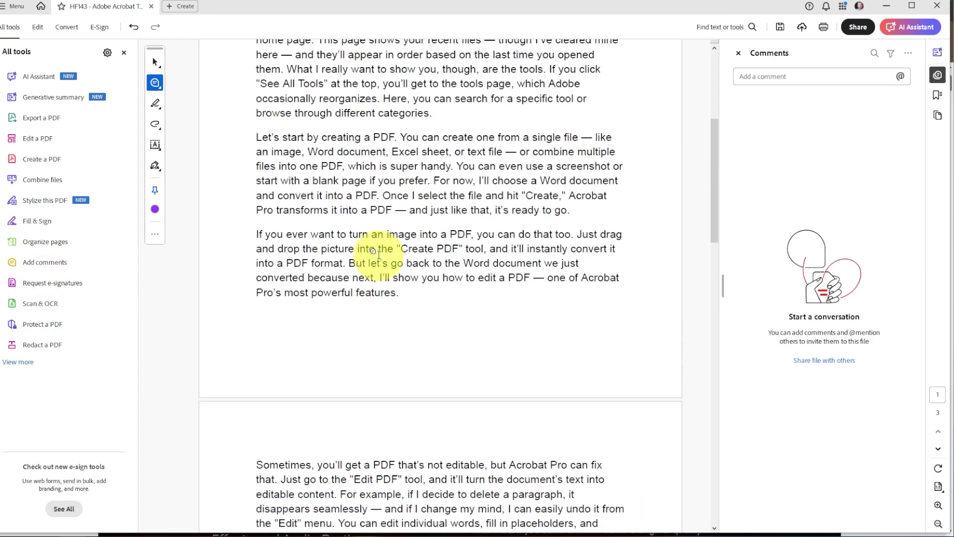
scroll(379, 253, up, 3)
scroll(592, 301, down, 3)
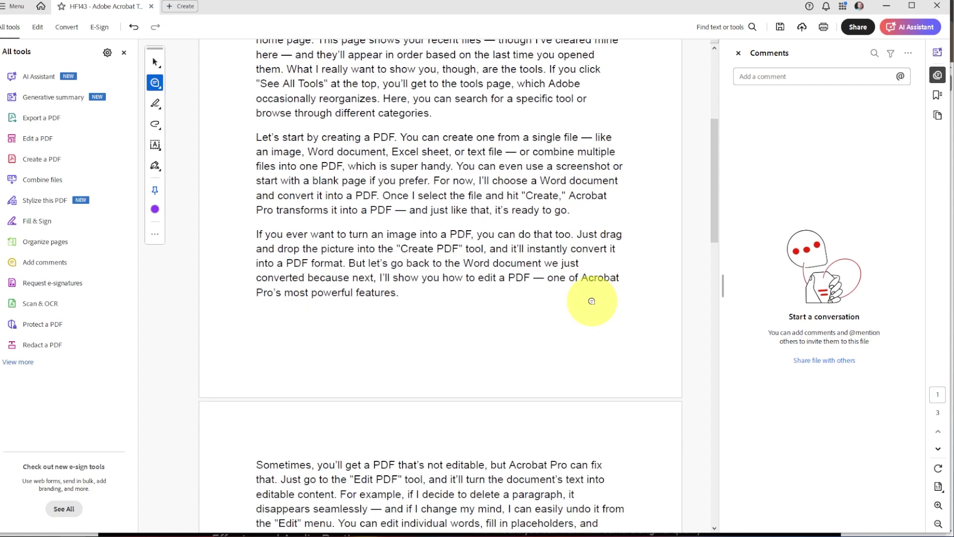
scroll(591, 301, down, 5)
Step: Post the comment "THis is a great section but make it longer." after "transform PDFs"
click(607, 410)
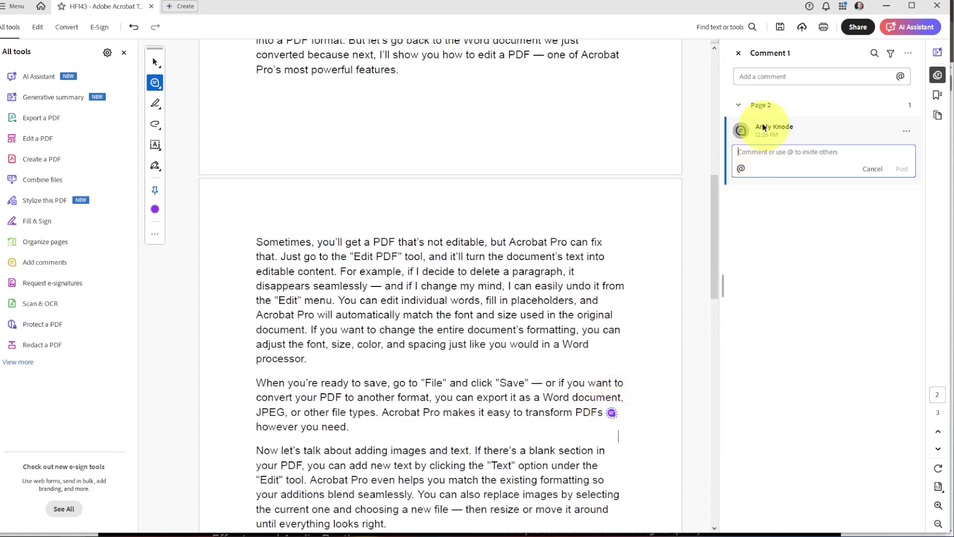
text(THis)
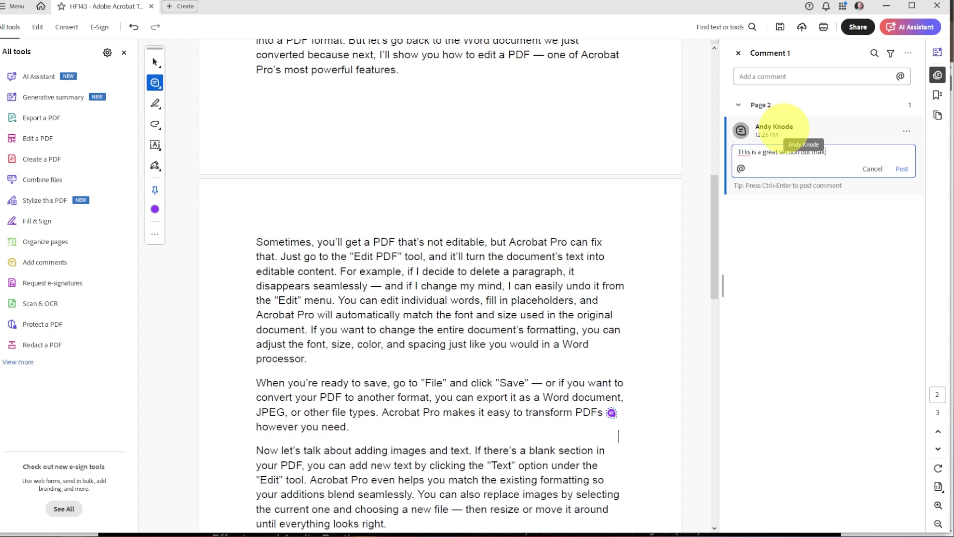
text(is a great section but make it longer.)
click(903, 168)
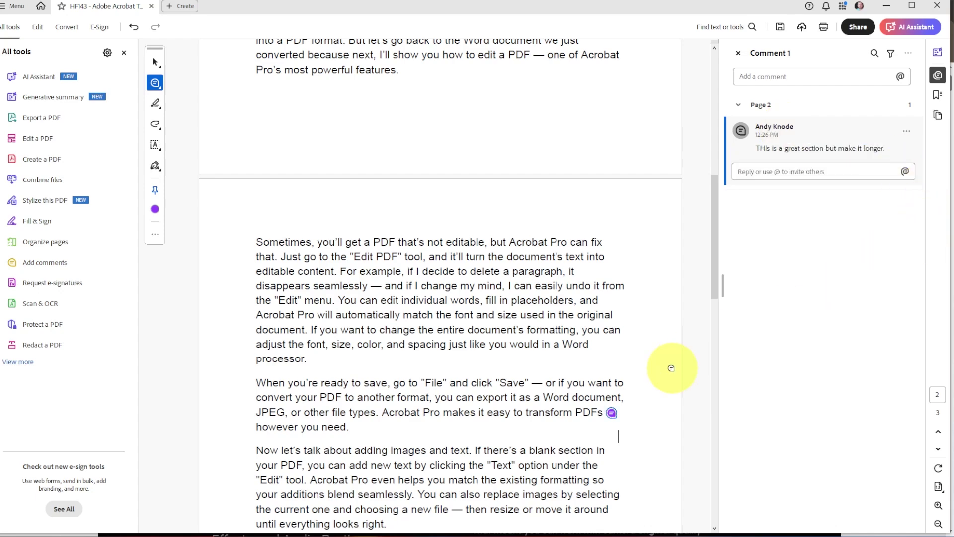
click(353, 295)
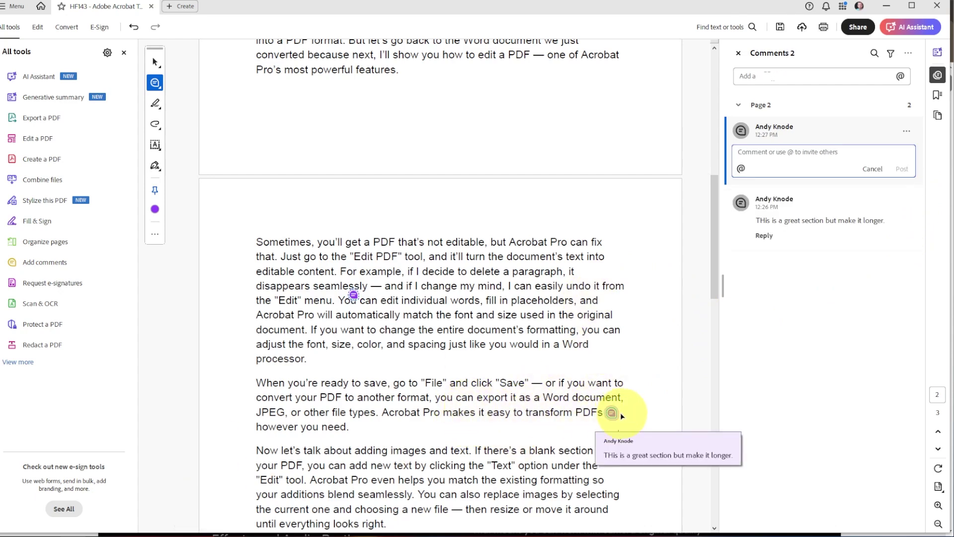
click(611, 414)
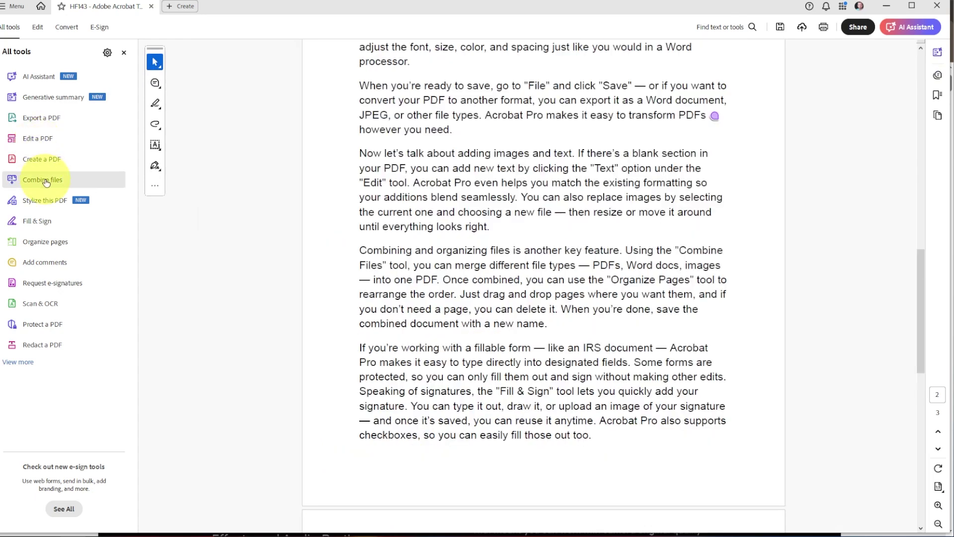
Step: Convert thumbnail.png alone into a new PDF, Binder1.pdf, declining text recognition on the image page
click(45, 180)
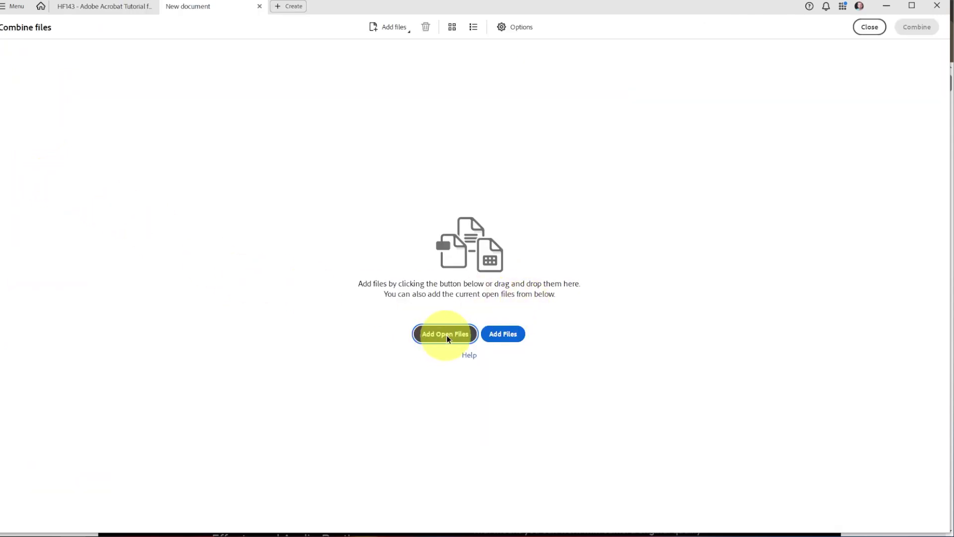
click(514, 340)
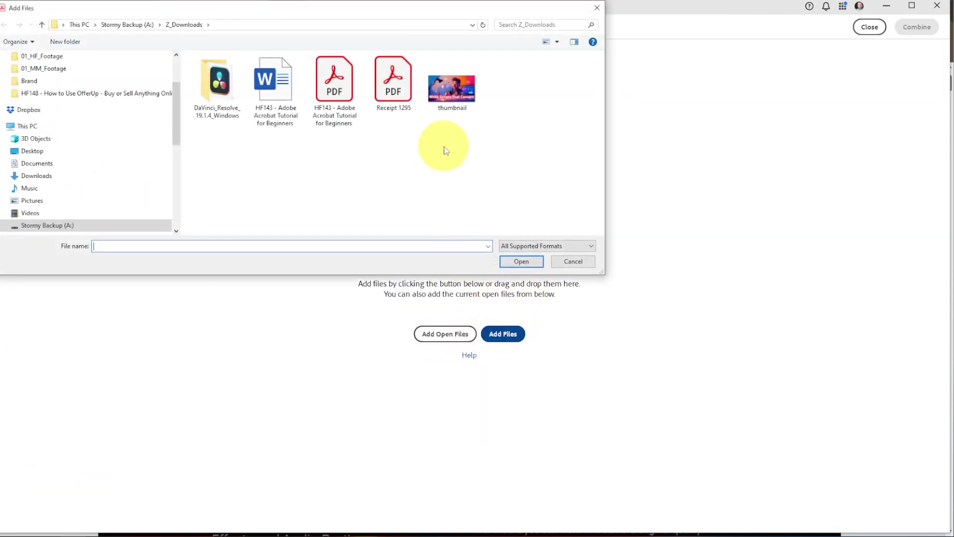
click(453, 97)
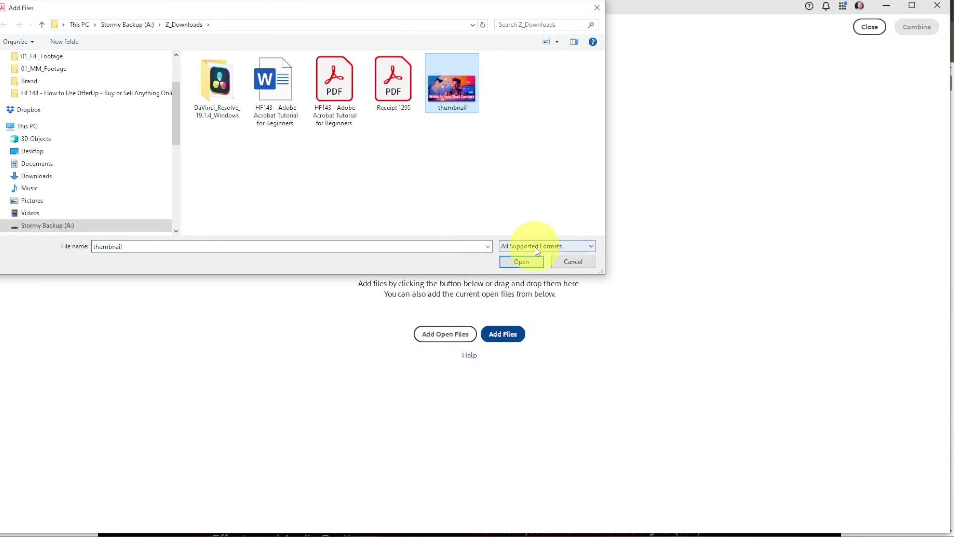
click(528, 261)
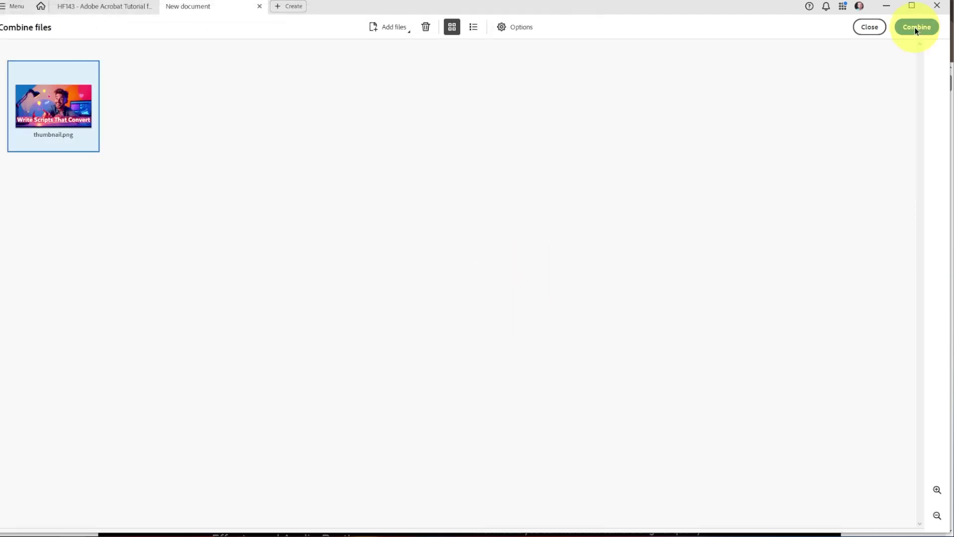
click(918, 27)
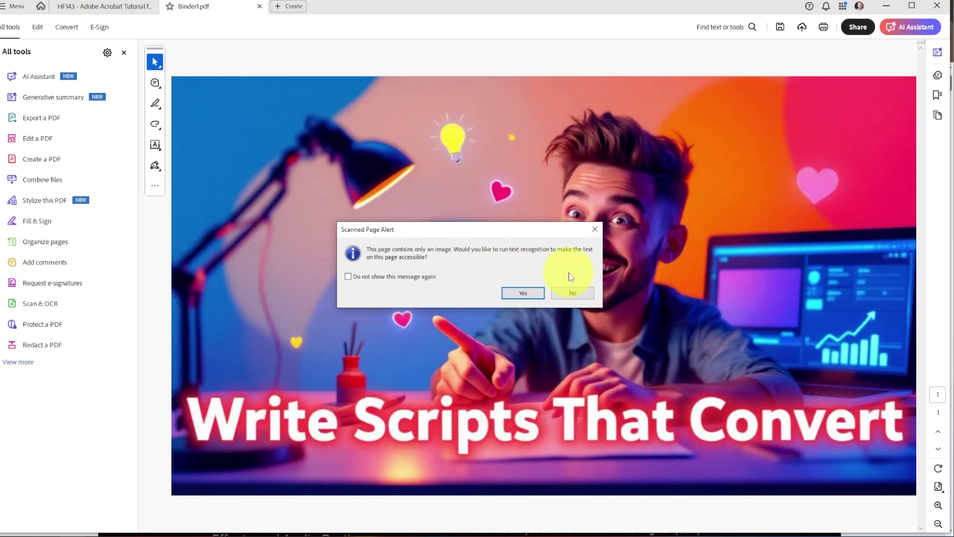
click(573, 293)
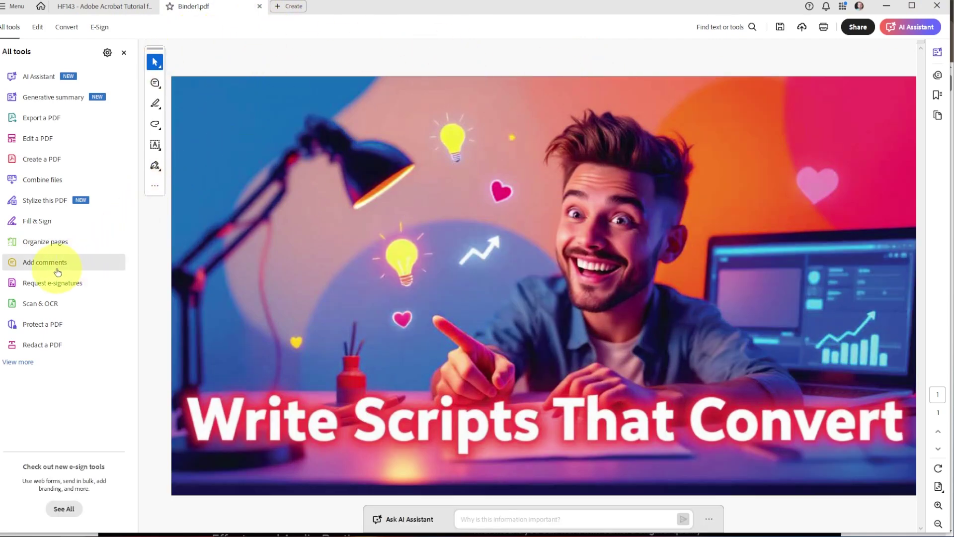
Step: Combine the open HF143 tutorial PDF and Binder1.pdf into one new document, Binder2.pdf
click(41, 179)
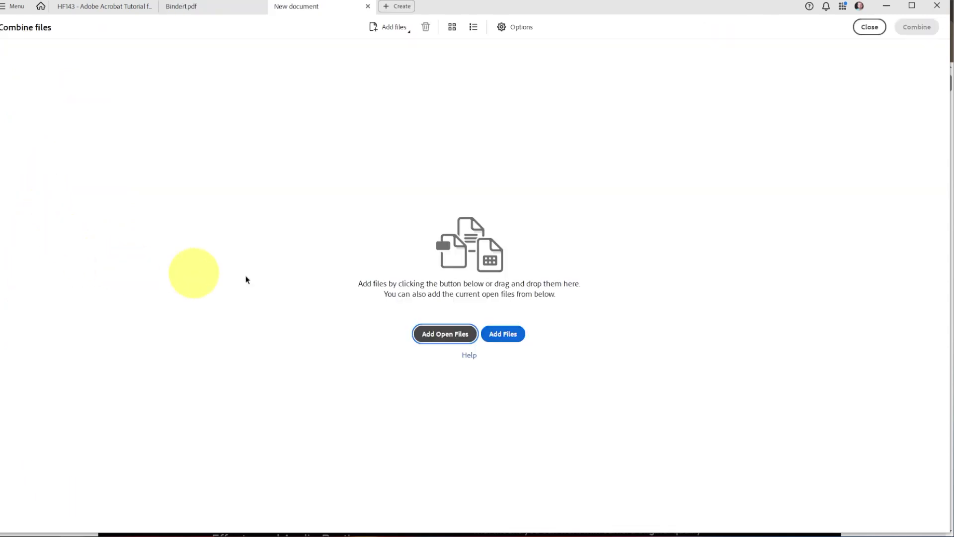
click(437, 334)
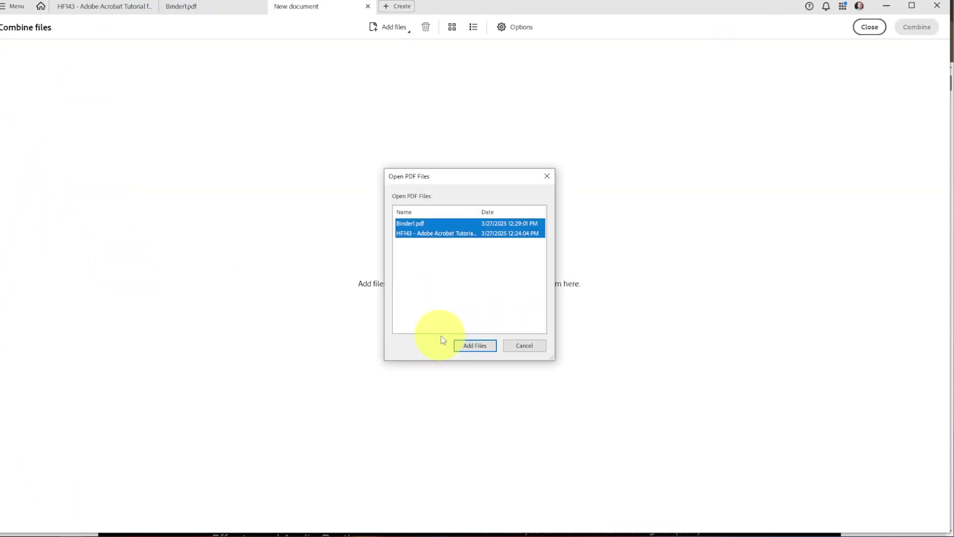
click(472, 346)
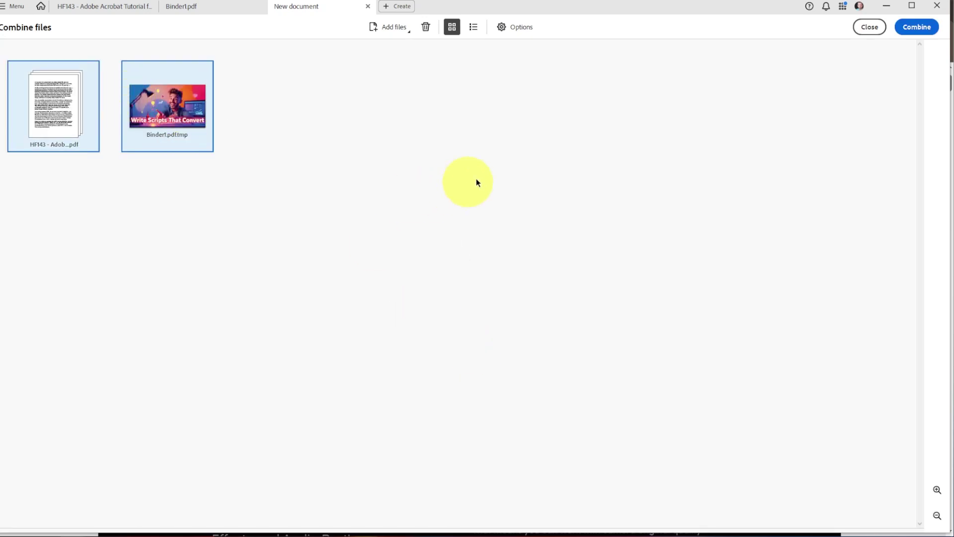
click(917, 28)
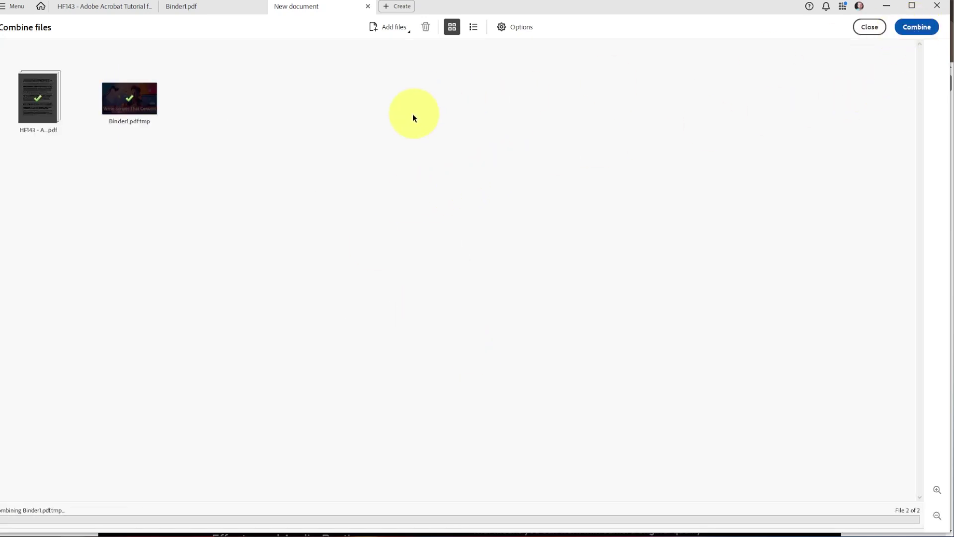
Step: Save the merged four-page document as Binder2 in Z_Downloads, then go back to the HF143 tab
scroll(486, 267, down, 10)
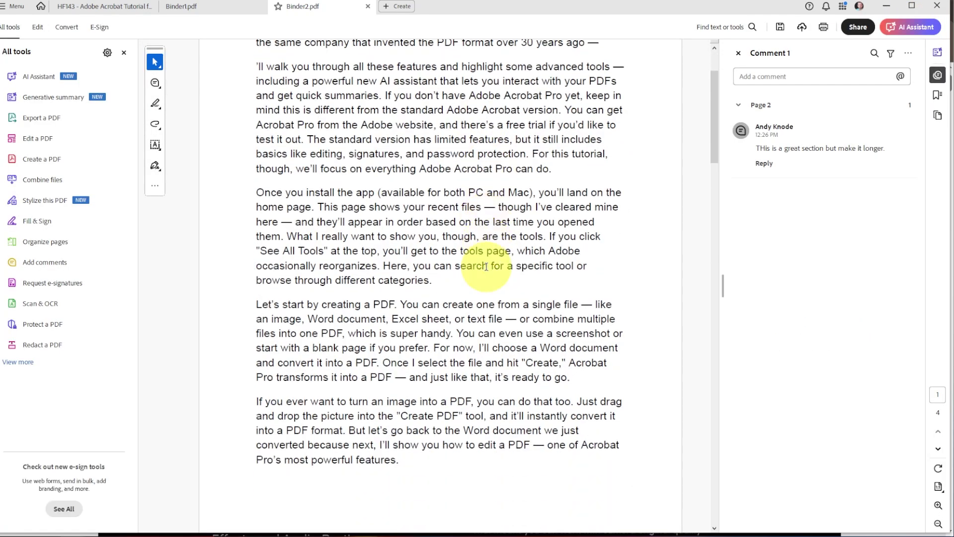
scroll(486, 267, down, 15)
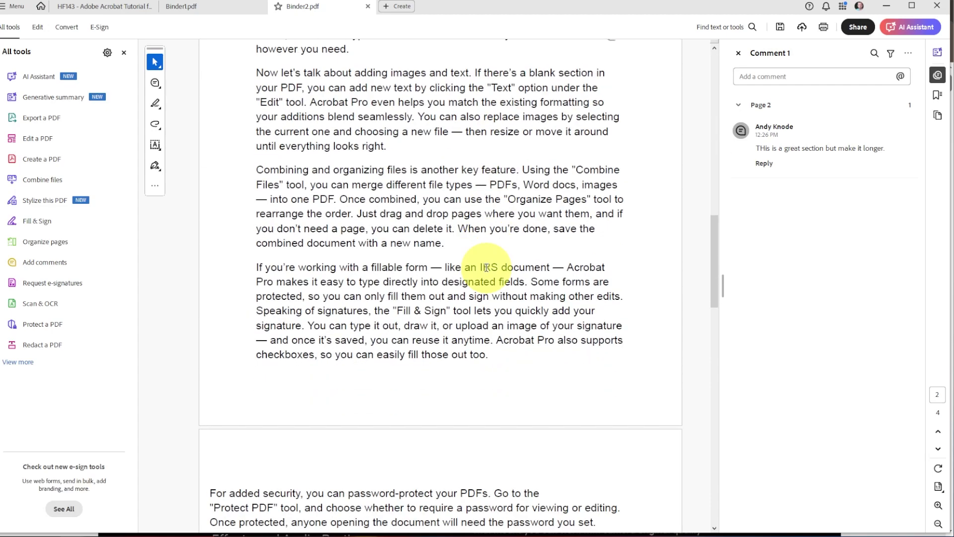
scroll(487, 267, down, 12)
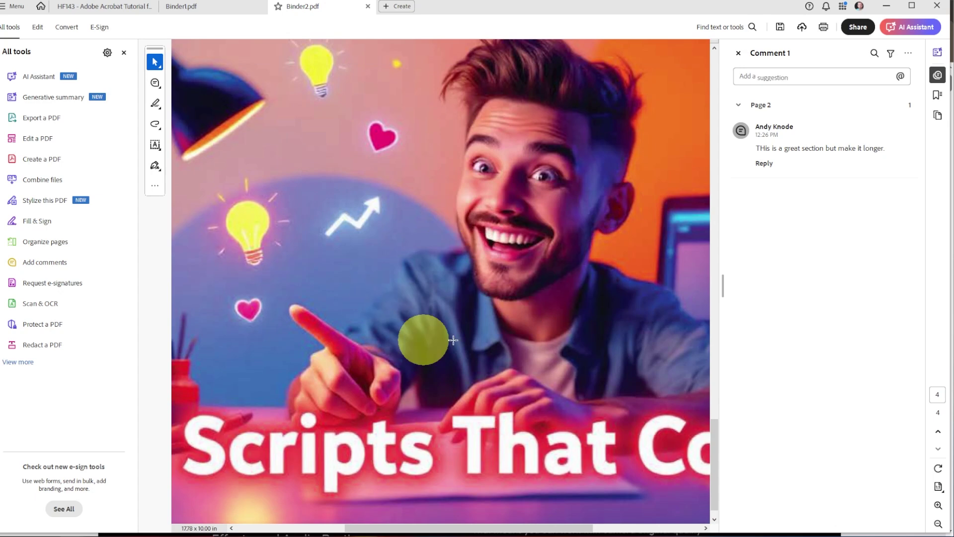
scroll(501, 341, up, 3)
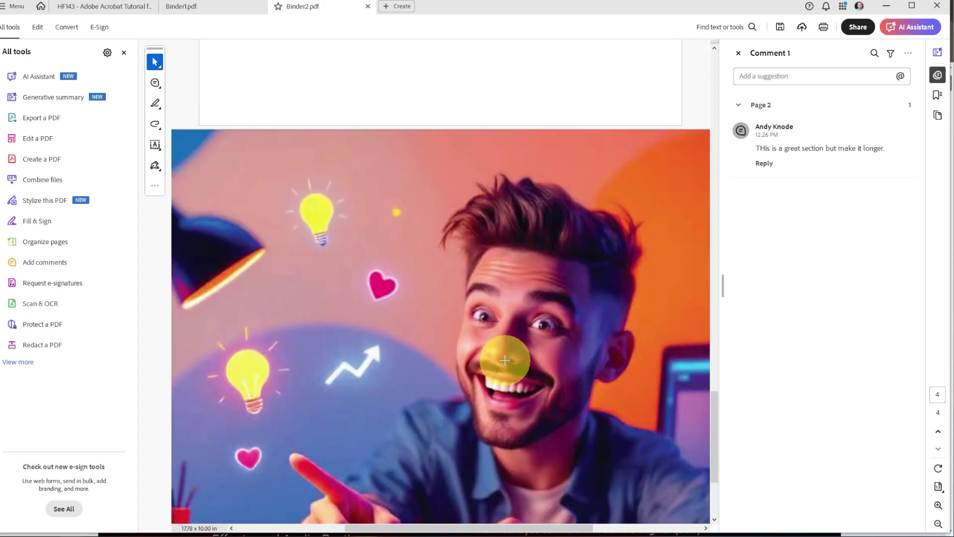
click(780, 27)
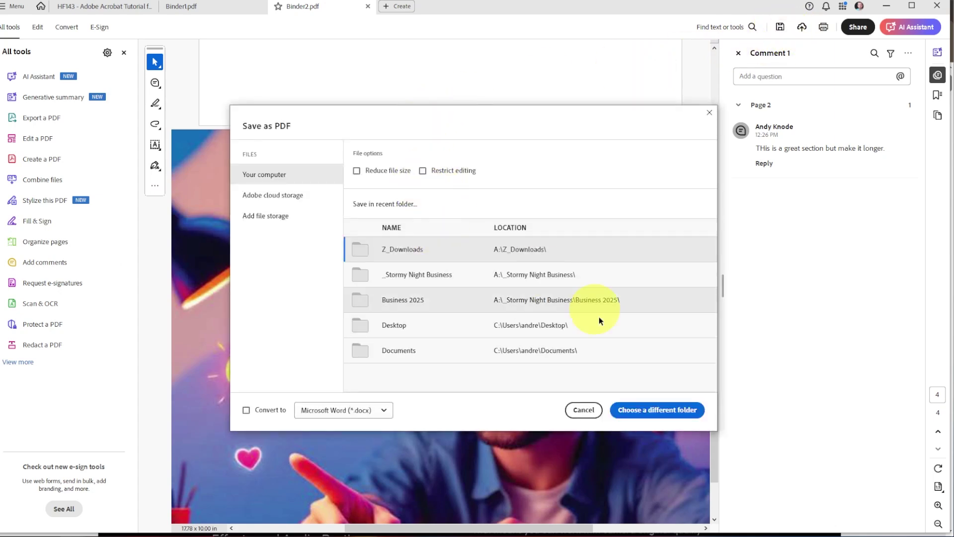
click(415, 245)
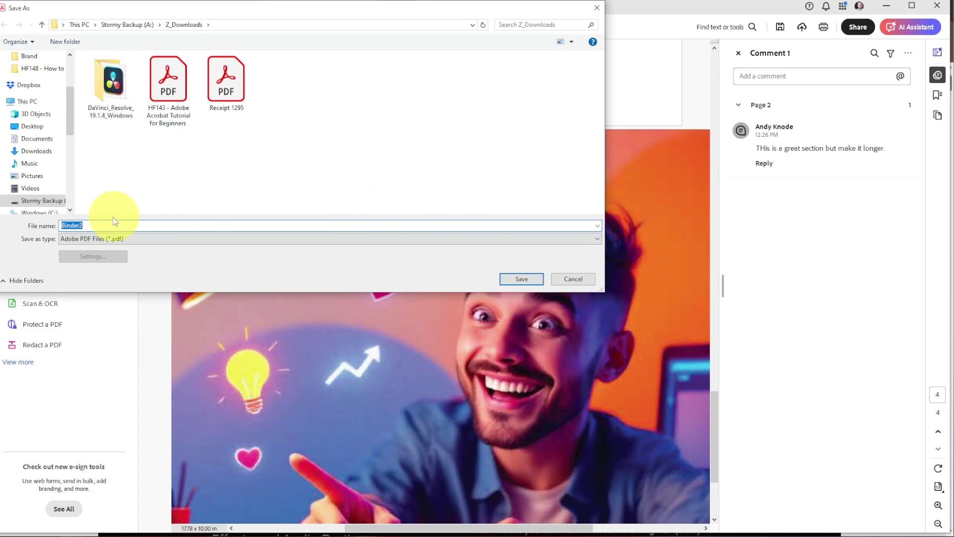
click(521, 279)
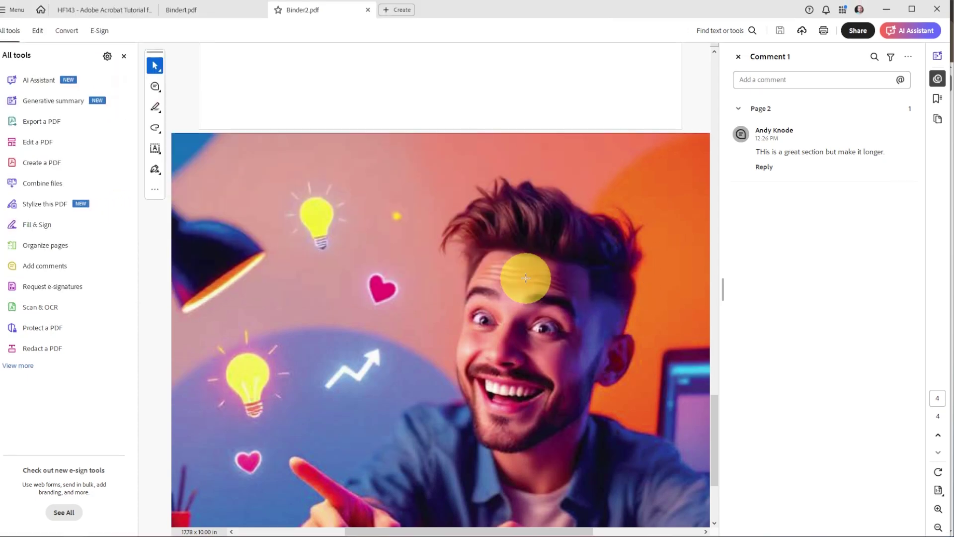
key(ctrl+Tab)
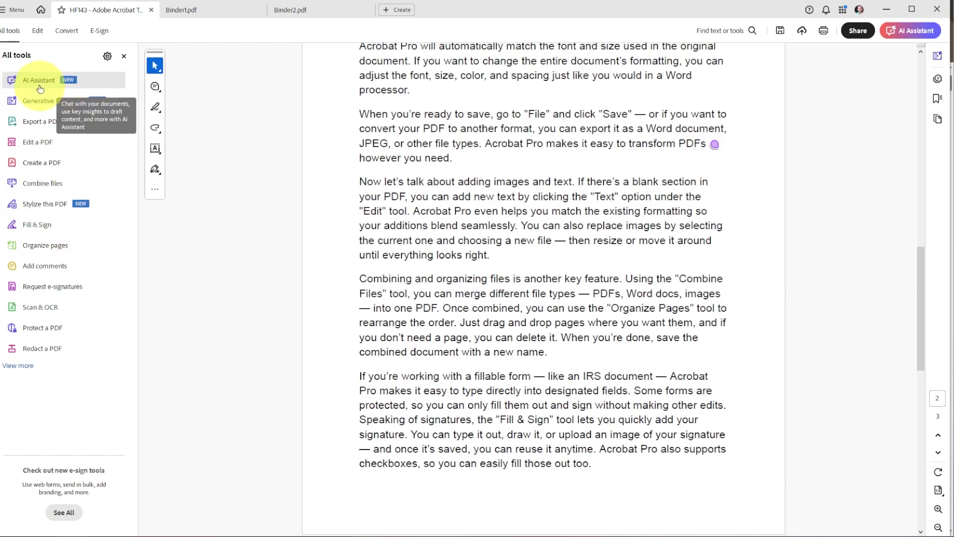
Step: Have the AI Assistant summarize the HF143 tutorial and read through its seven key features
click(42, 87)
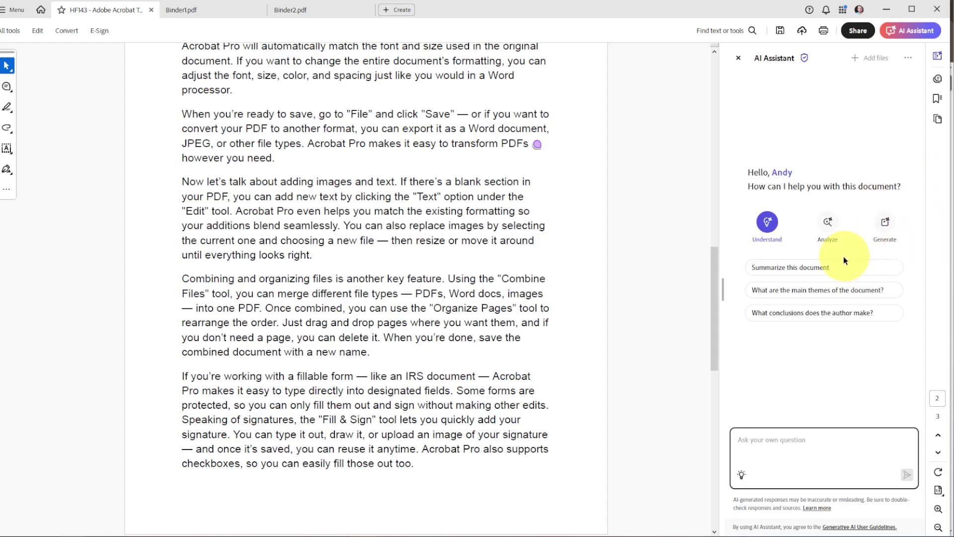
click(819, 269)
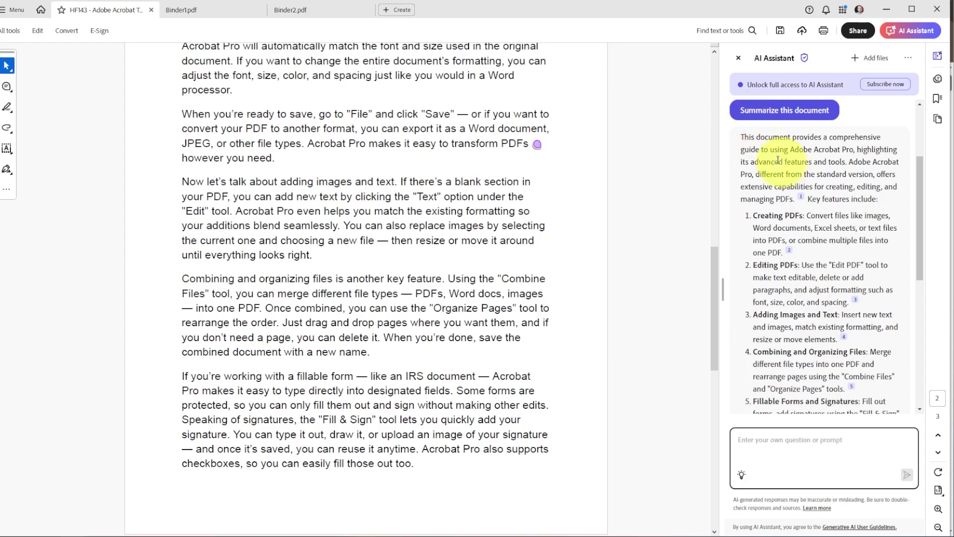
scroll(788, 209, down, 6)
scroll(772, 212, up, 4)
scroll(768, 204, up, 5)
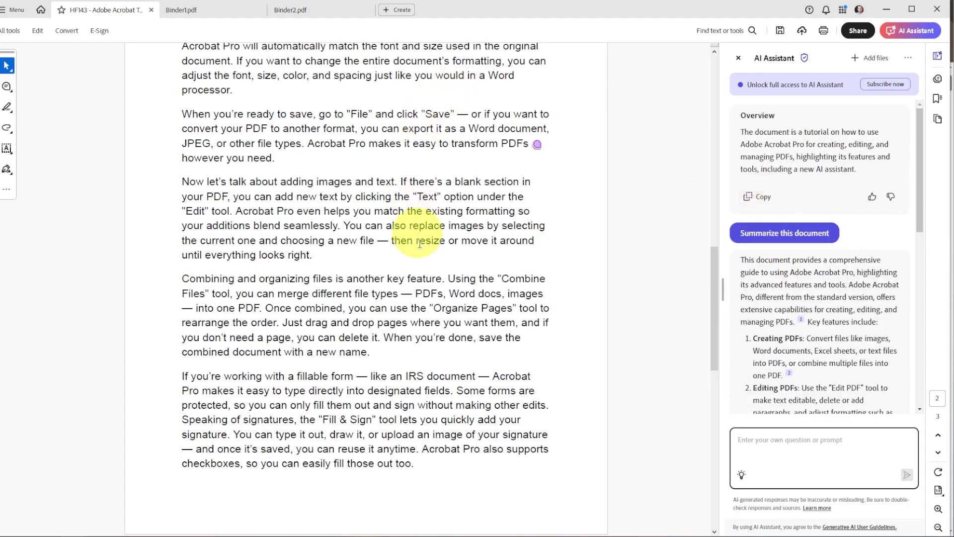
scroll(428, 288, down, 8)
scroll(432, 286, down, 5)
scroll(570, 260, up, 6)
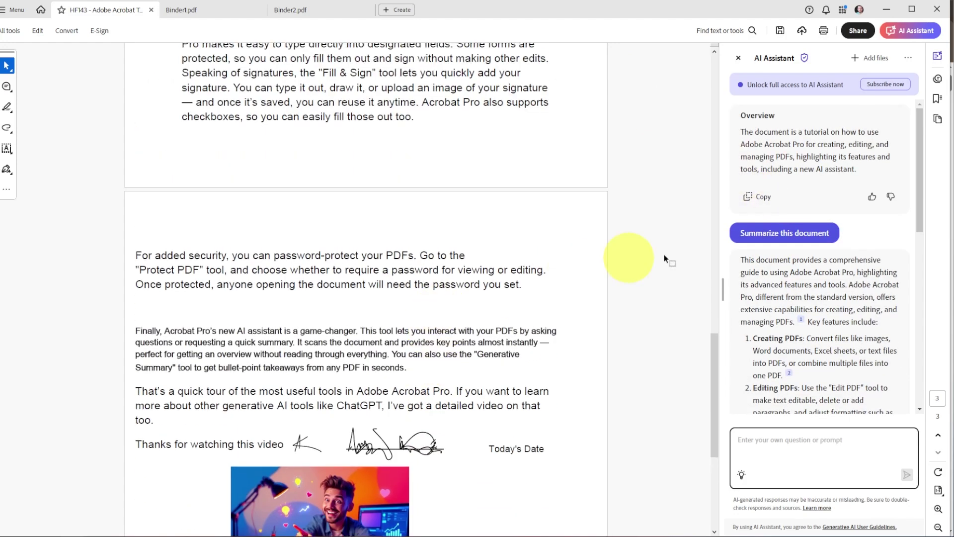
scroll(875, 318, down, 6)
scroll(875, 318, down, 3)
scroll(848, 238, up, 8)
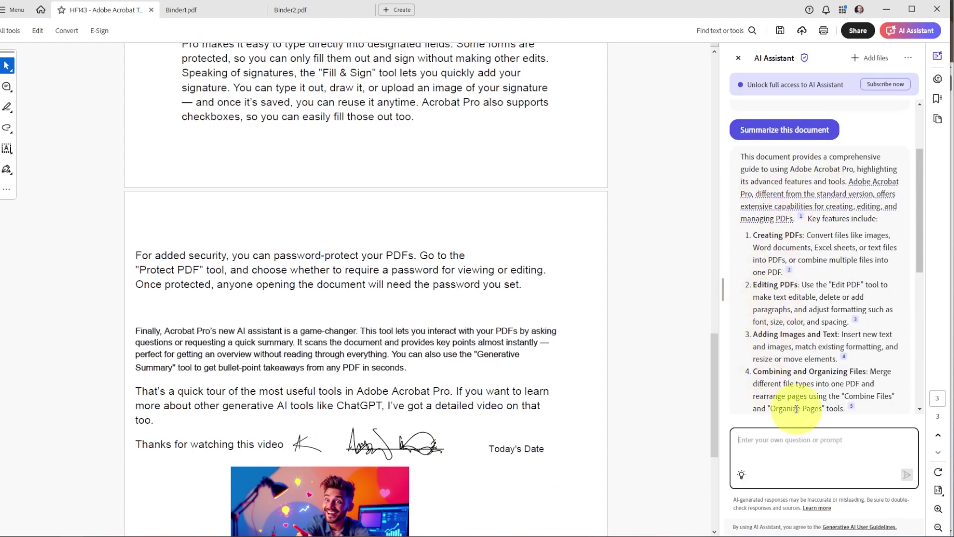
scroll(795, 308, down, 3)
scroll(845, 249, up, 8)
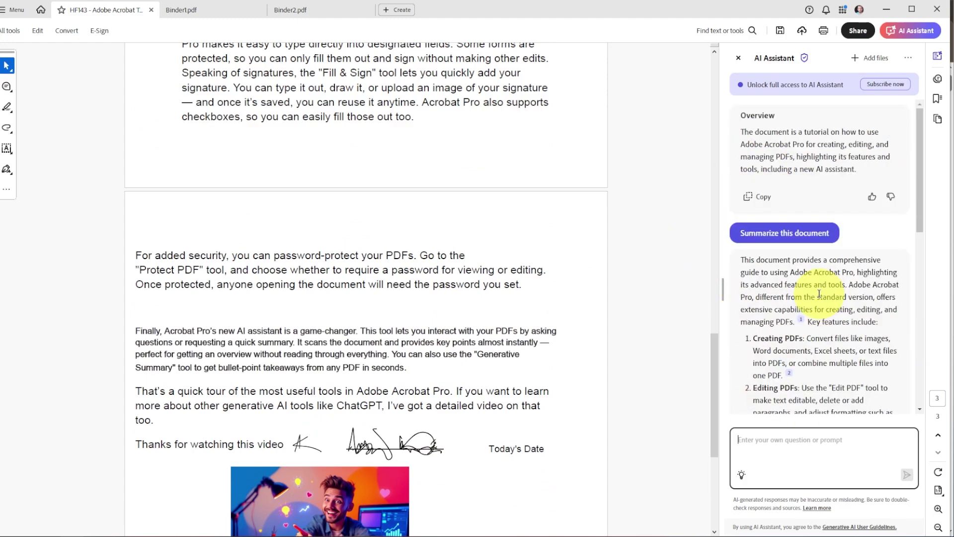
scroll(795, 323, down, 12)
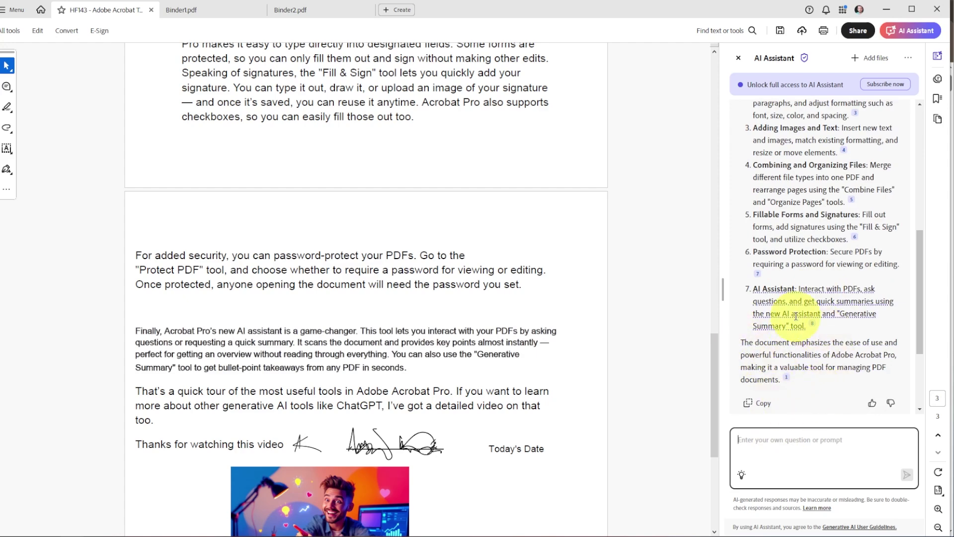
scroll(798, 308, up, 8)
scroll(759, 314, down, 12)
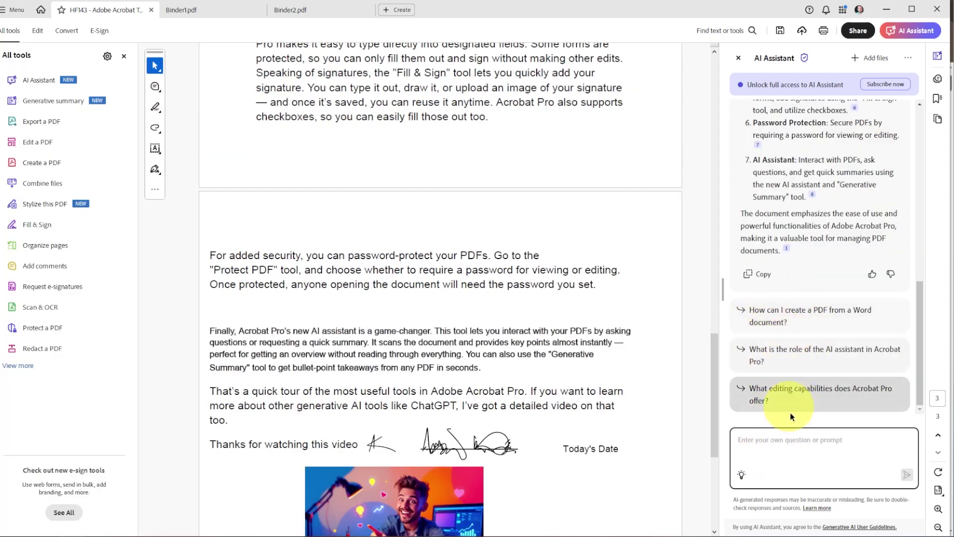
click(807, 445)
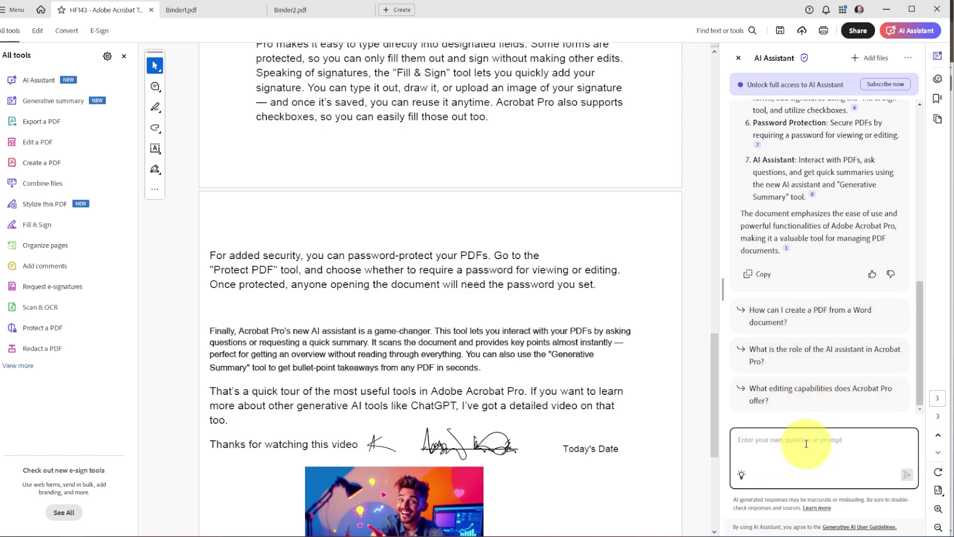
Step: Ask the AI Assistant how many times 'PDF' appears, getting 22, and dismiss the collection notice
text(how mayn times does PDF appear)
key(Return)
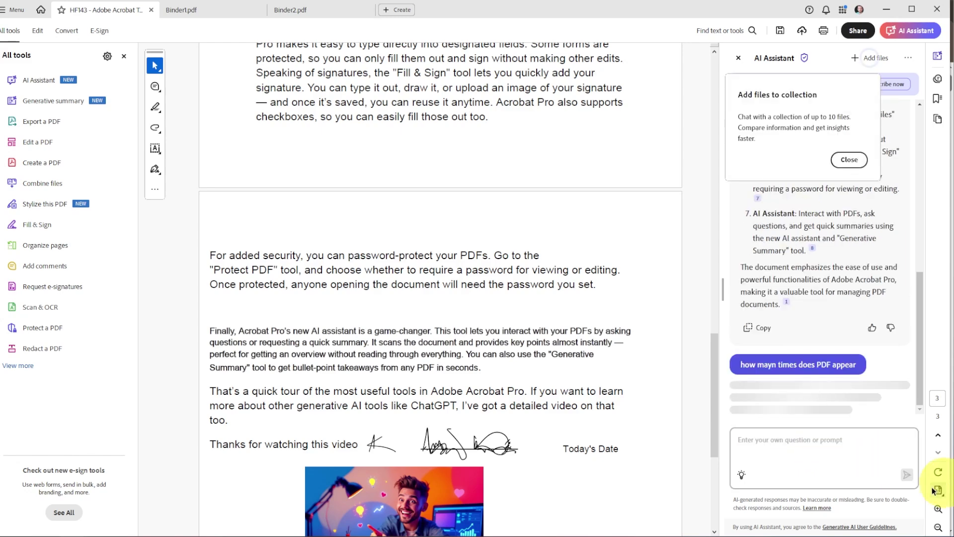
click(849, 160)
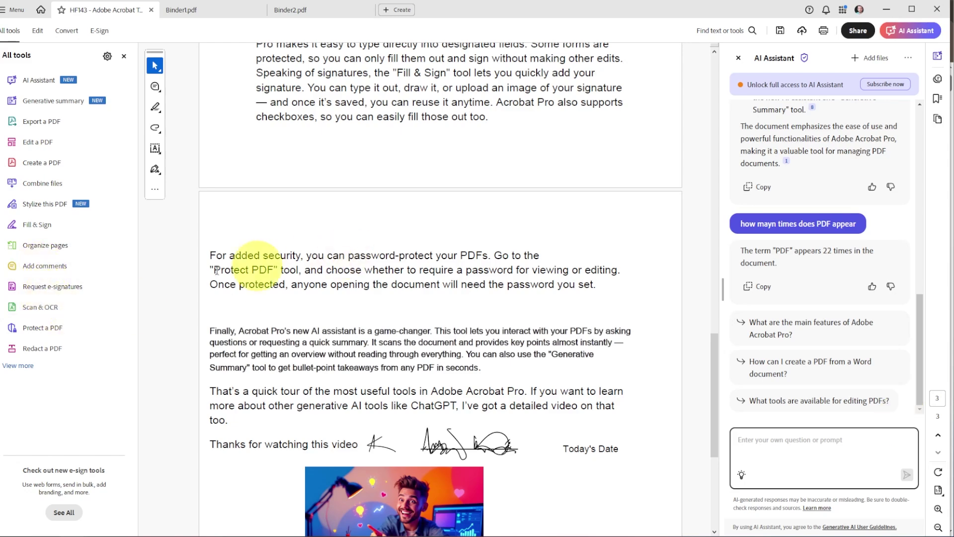
click(43, 330)
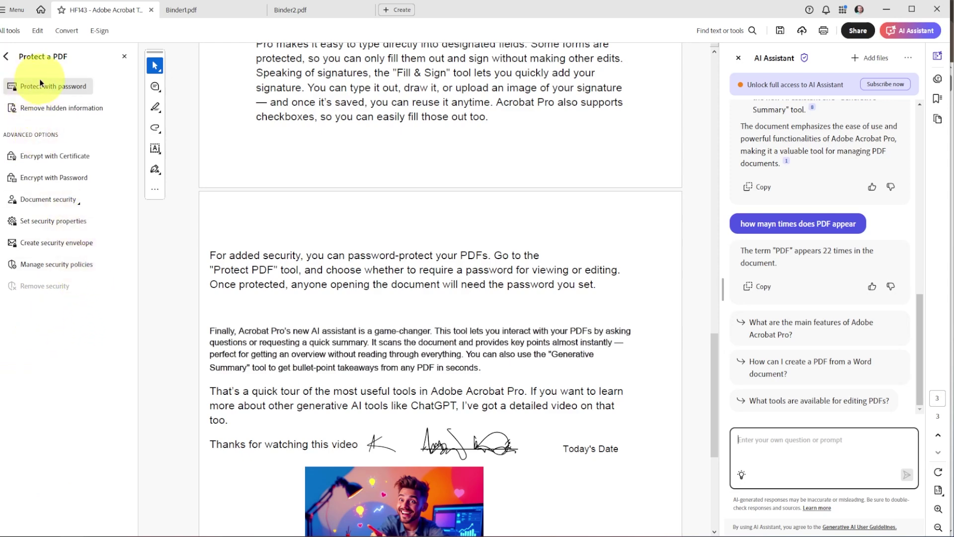
Step: Require a password to view the tutorial PDF, entering and confirming the new password
click(61, 88)
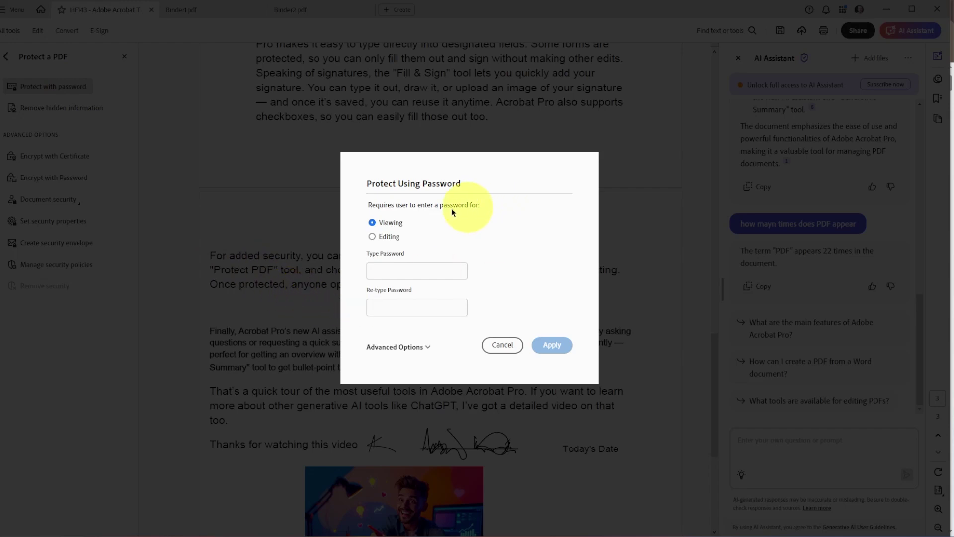
click(372, 236)
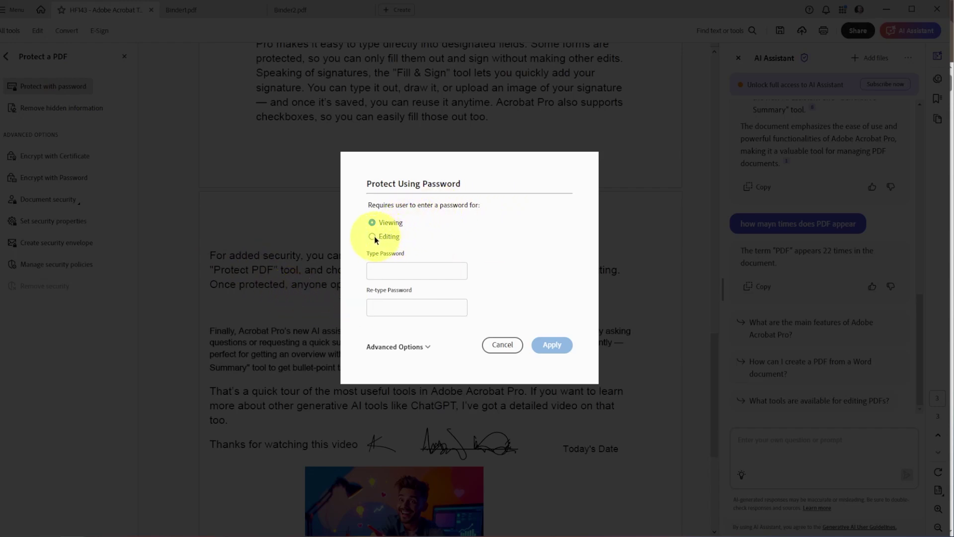
click(372, 223)
click(393, 270)
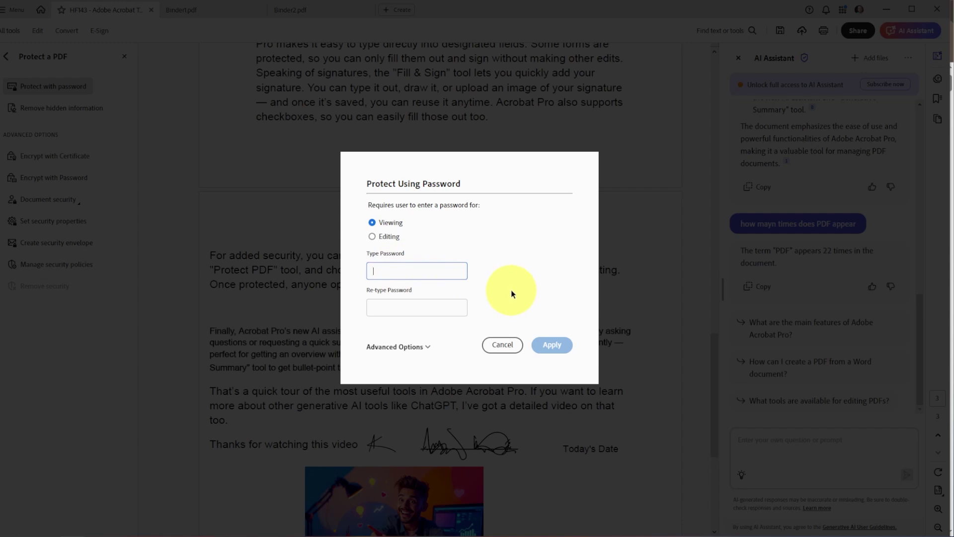
key(ctrl+v)
key(Tab)
text(123456)
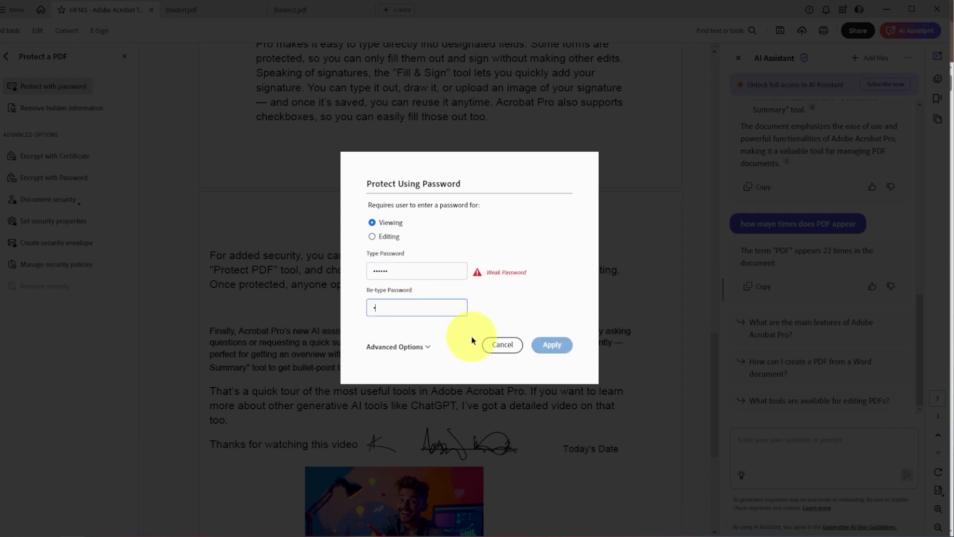
click(549, 345)
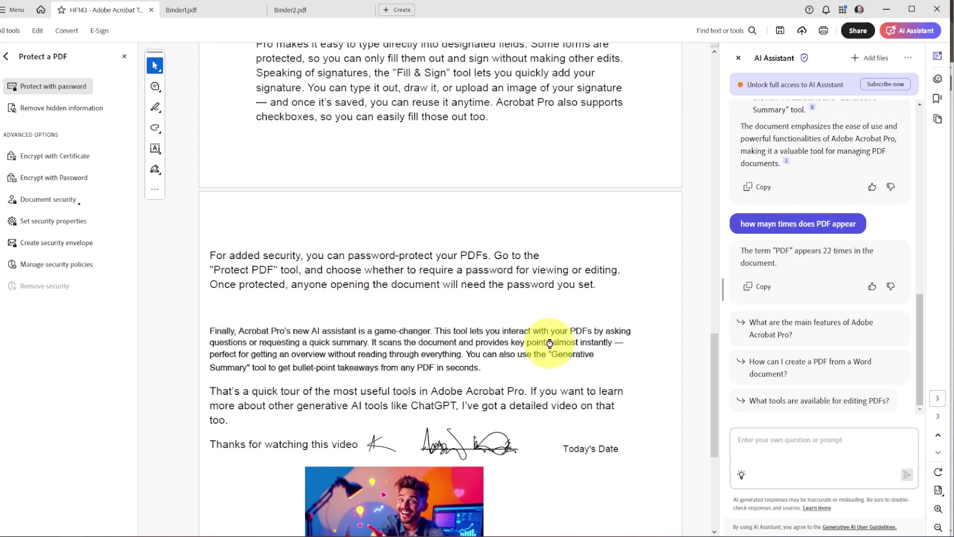